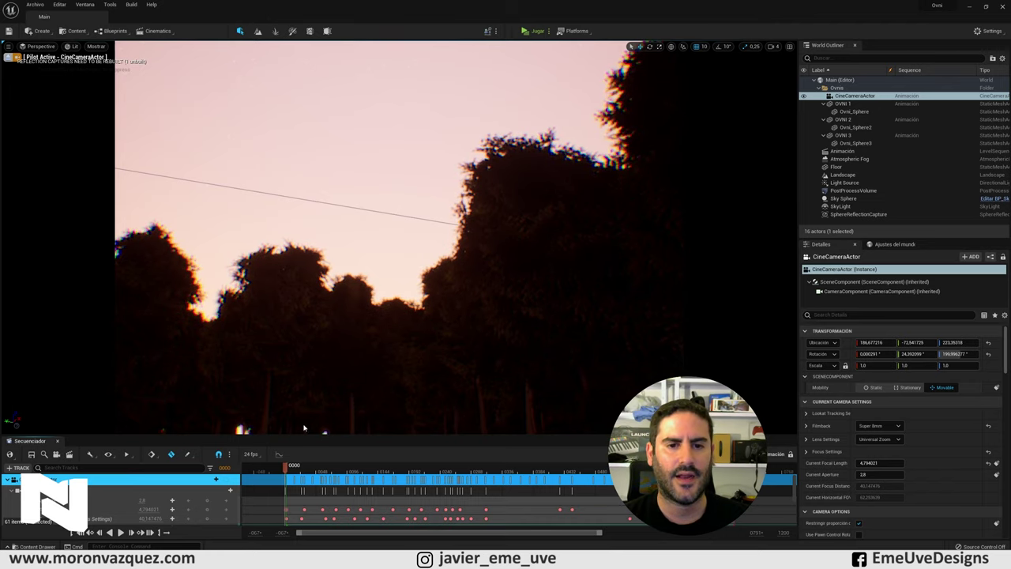
# Step: Play the cine camera animation, skip ahead, and stop at frame 0073 where the glowing UFO appears
pyautogui.press('space')
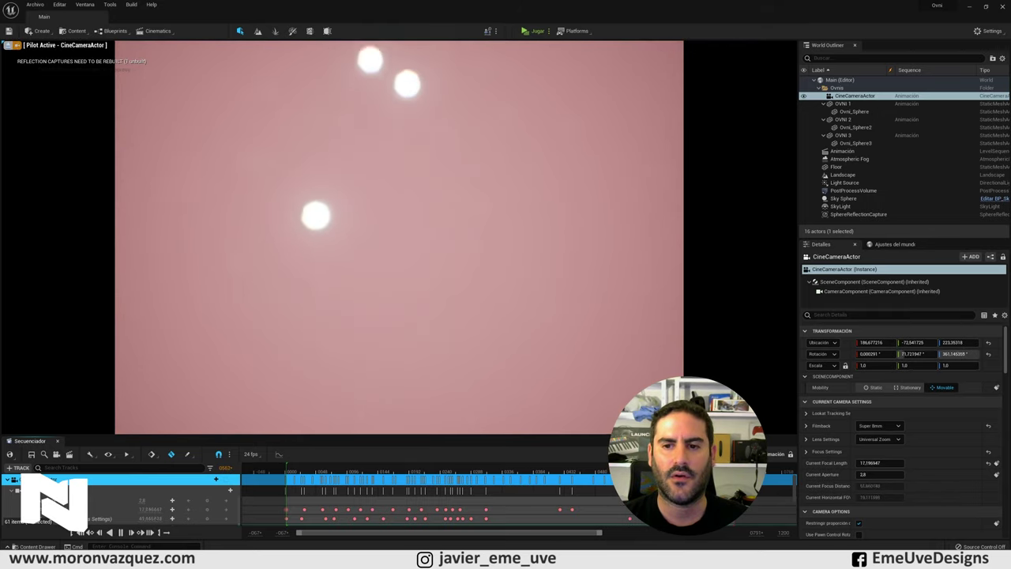
pyautogui.click(342, 470)
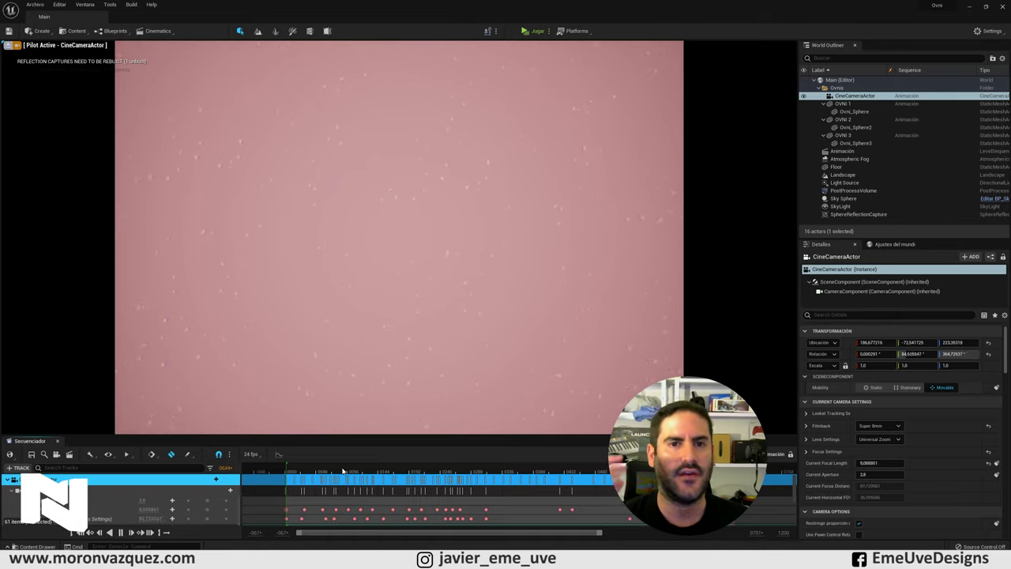
pyautogui.press('space')
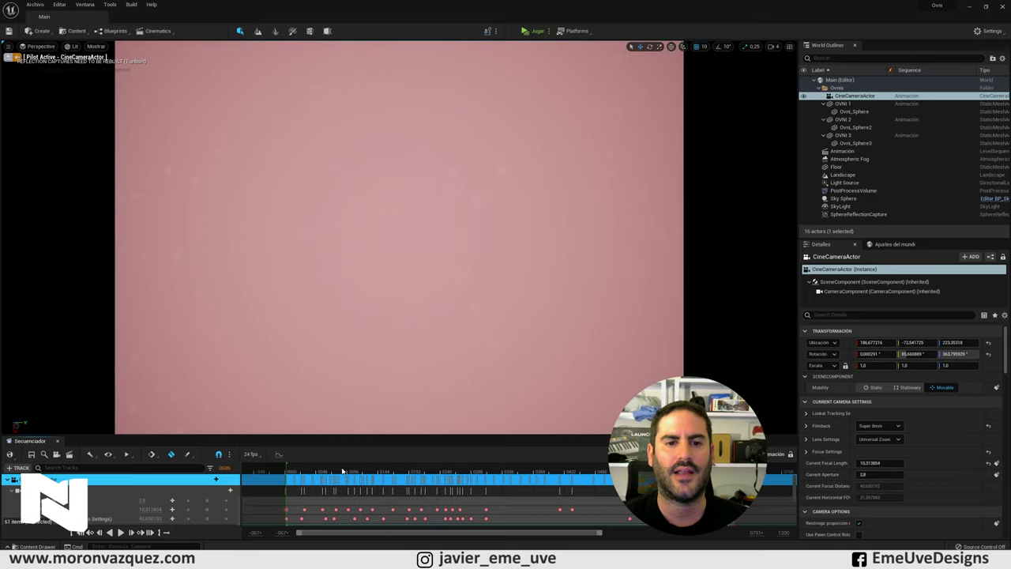
pyautogui.press('space')
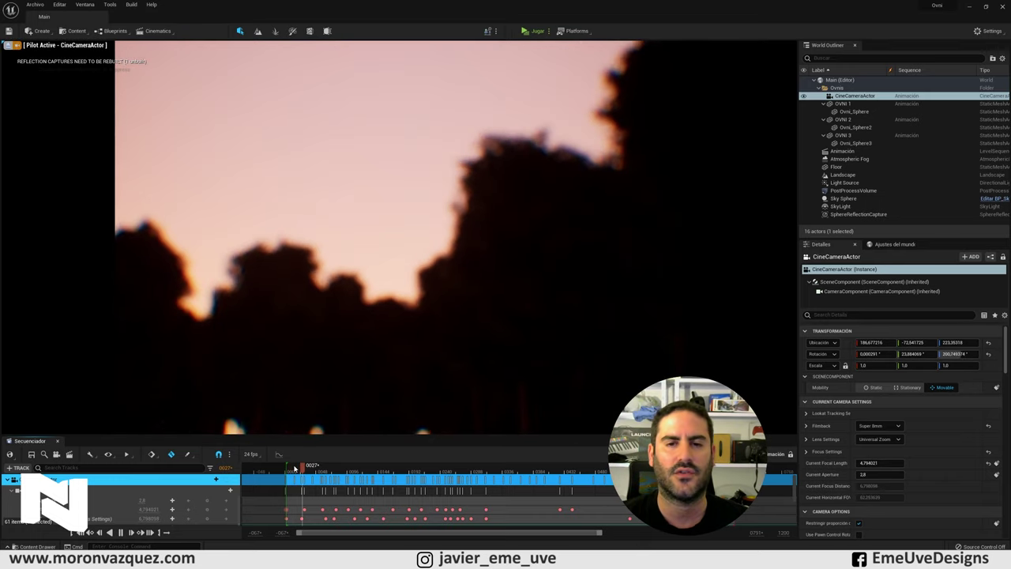
pyautogui.press('space')
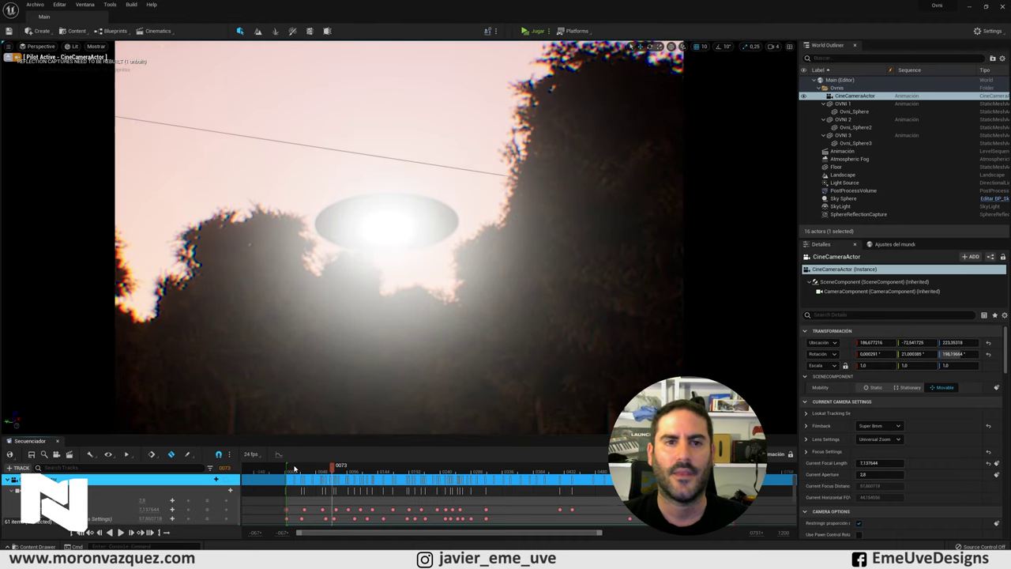
# Step: Switch the viewport to Unlit and stop piloting the cine camera
pyautogui.click(73, 46)
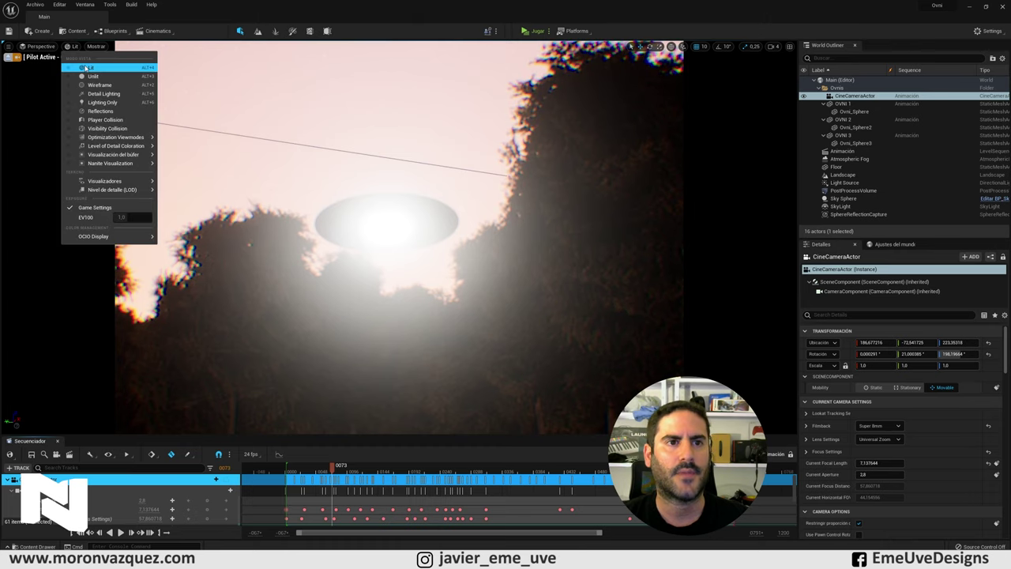
pyautogui.click(72, 79)
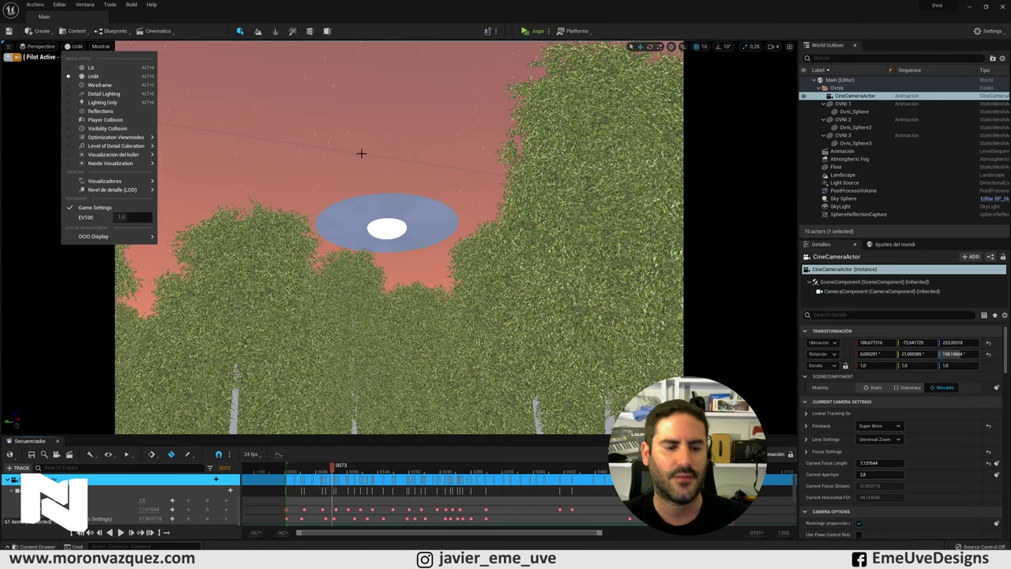
pyautogui.rightClick(441, 139)
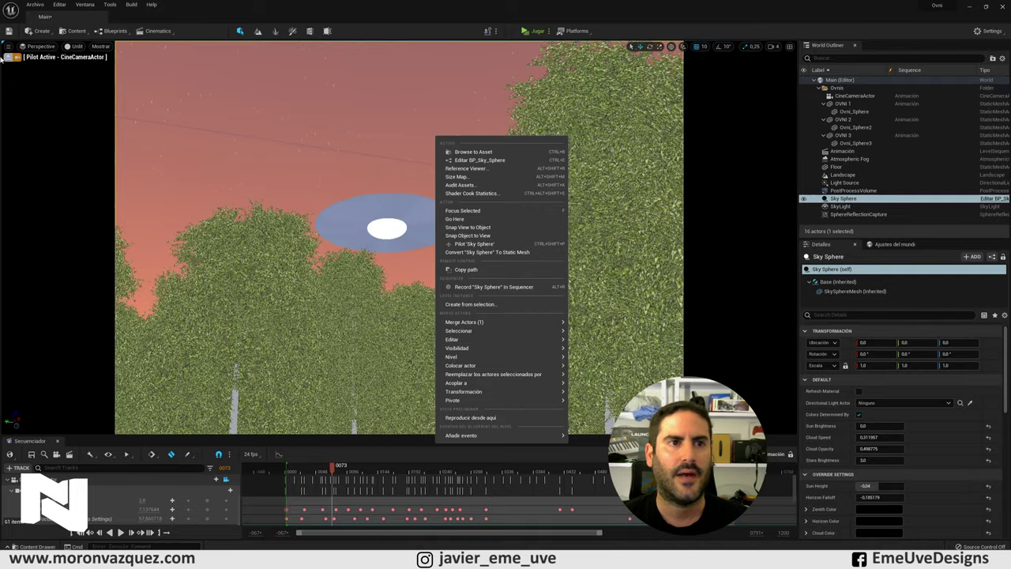
pyautogui.click(474, 244)
# Step: Fly the view down over the forest plateau among the trees, looking up at treetops and sky
pyautogui.moveTo(474, 243); pyautogui.dragTo(474, 355, button='right')
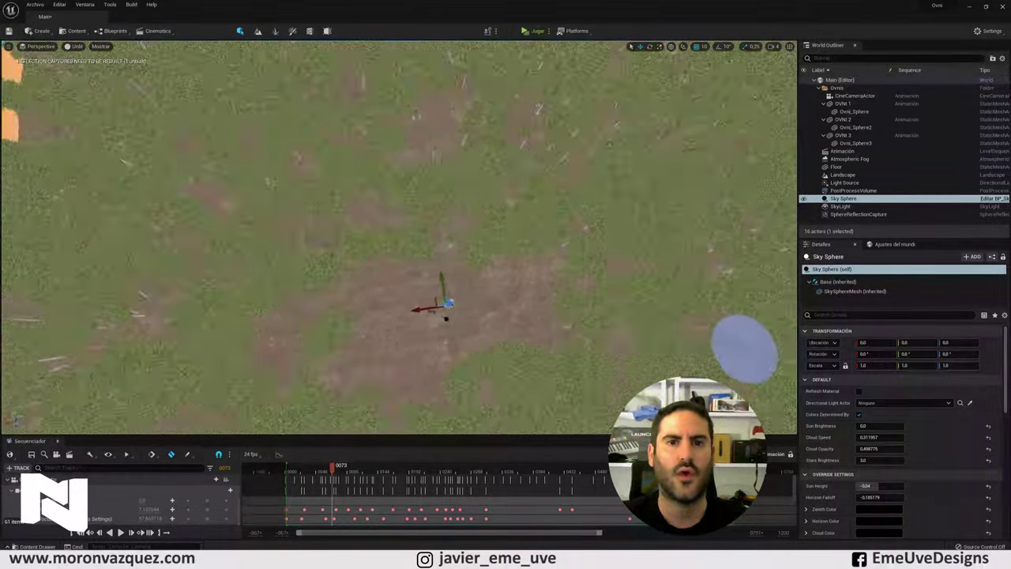
pyautogui.scroll(-10, 399, 237)
pyautogui.moveTo(706, 264); pyautogui.dragTo(684, 63, button='right')
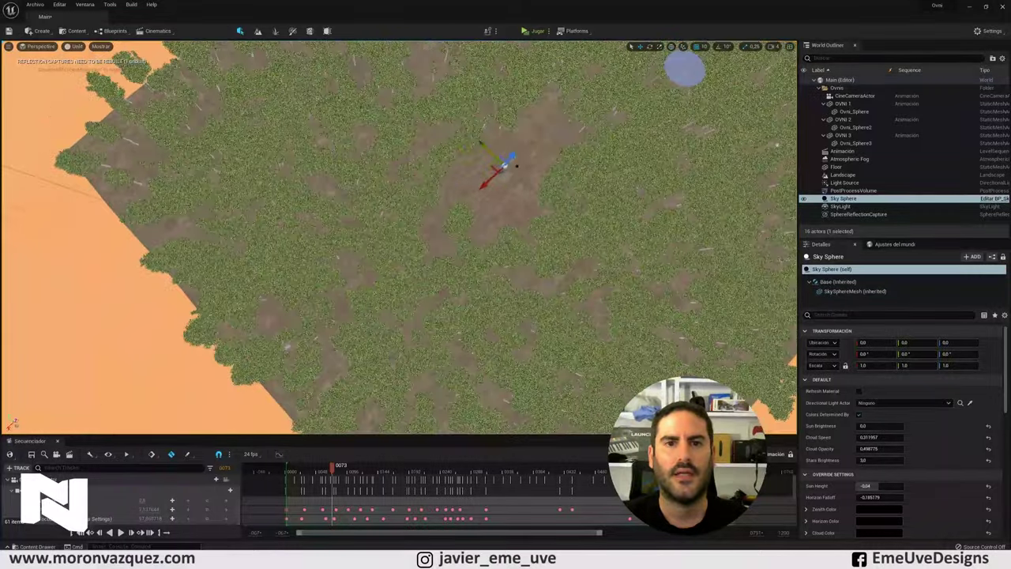
pyautogui.moveTo(474, 276); pyautogui.dragTo(474, 158, button='right')
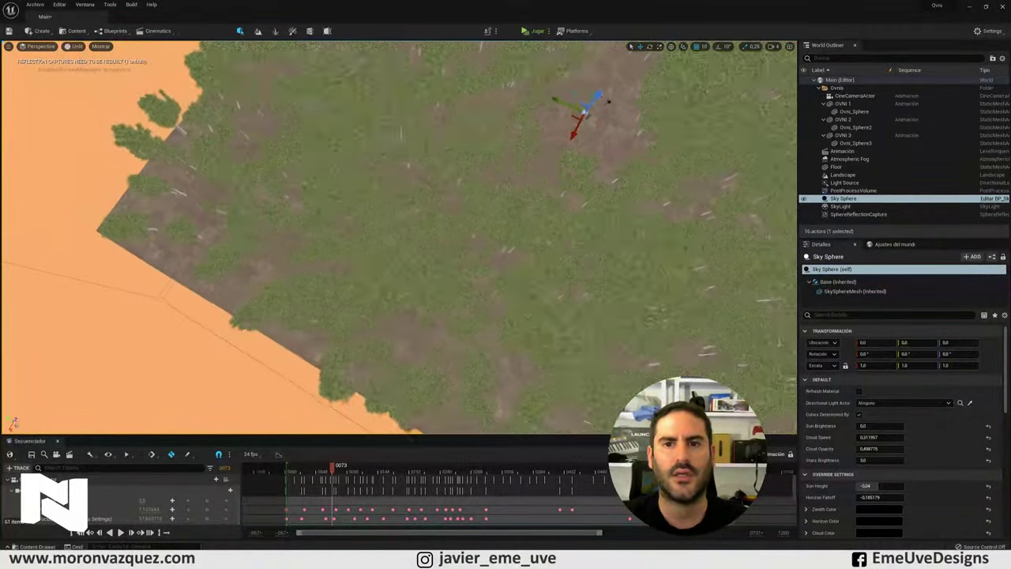
pyautogui.moveTo(399, 237); pyautogui.dragTo(399, 158, button='right')
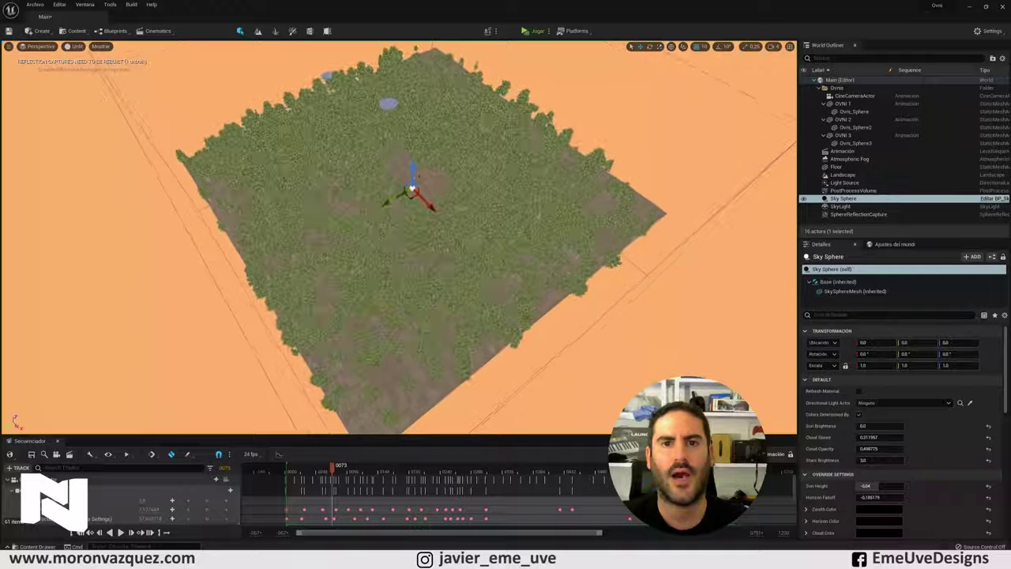
pyautogui.moveTo(398, 237); pyautogui.dragTo(399, 173, button='right')
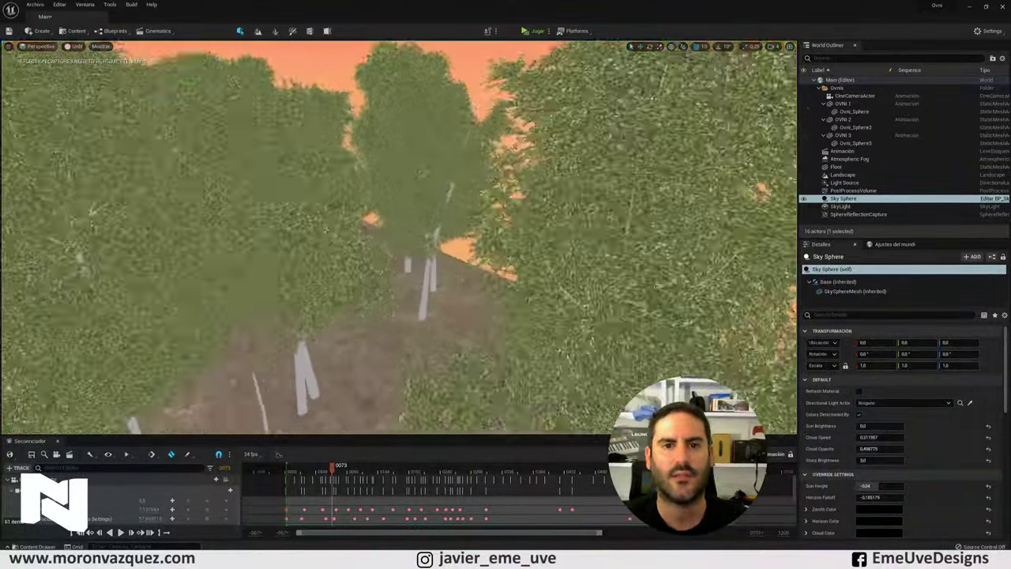
pyautogui.moveTo(424, 237); pyautogui.dragTo(424, 142, button='right')
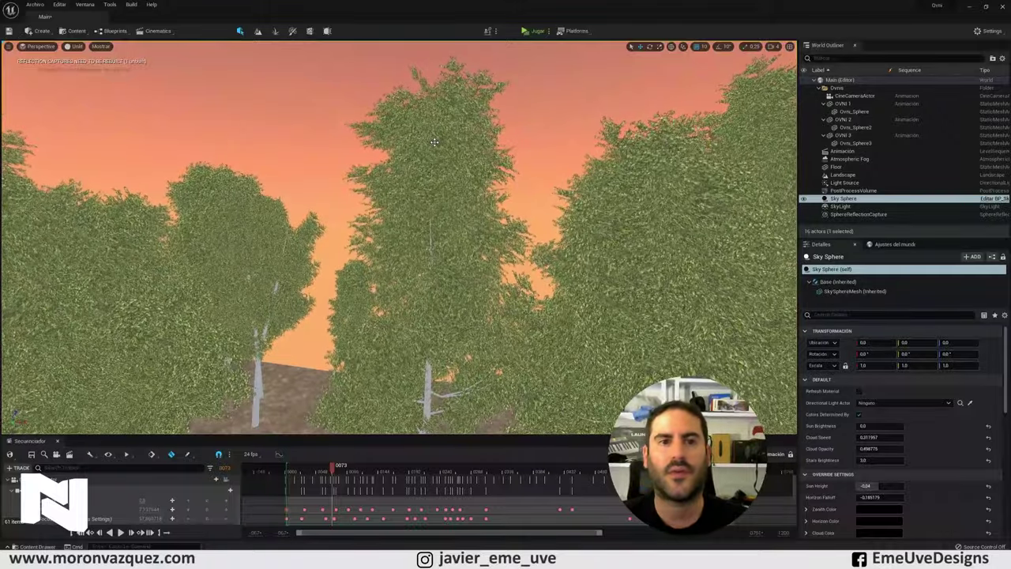
# Step: Fly over the canopy and close in on the cine camera in the dirt clearing
pyautogui.moveTo(435, 142); pyautogui.dragTo(435, 142, button='right')
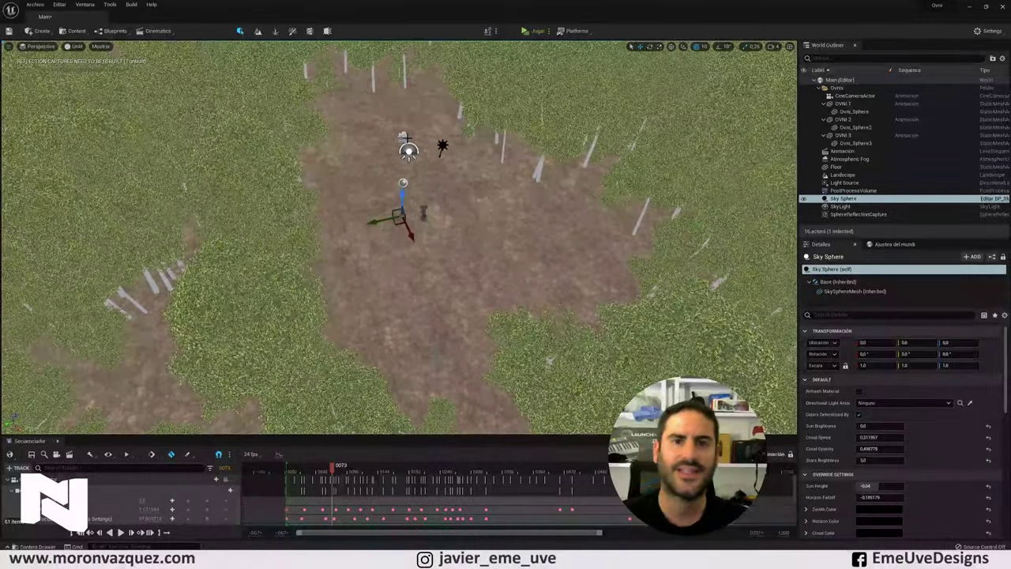
pyautogui.moveTo(495, 142); pyautogui.dragTo(494, 95, button='right')
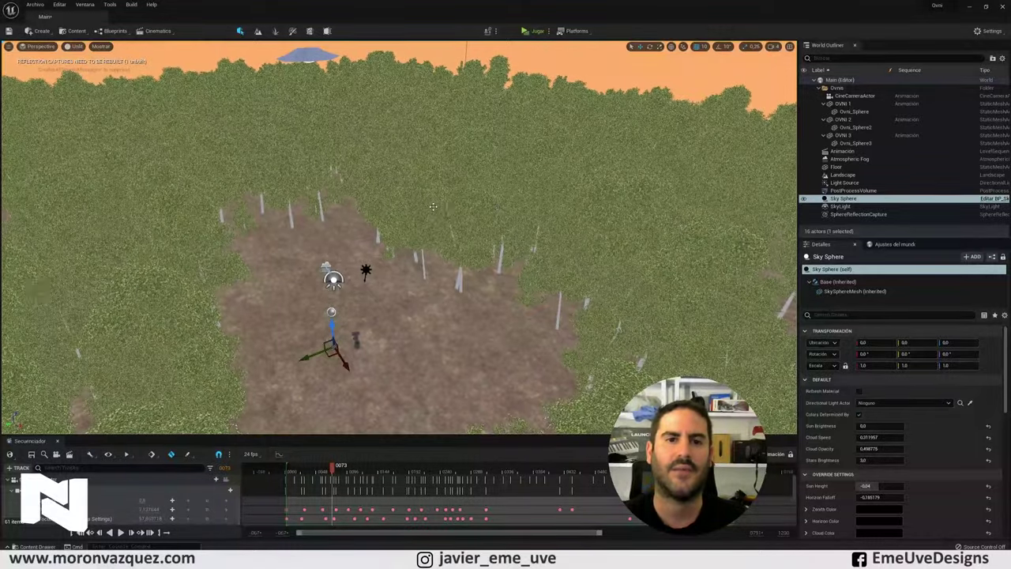
pyautogui.scroll(-10, 438, 207)
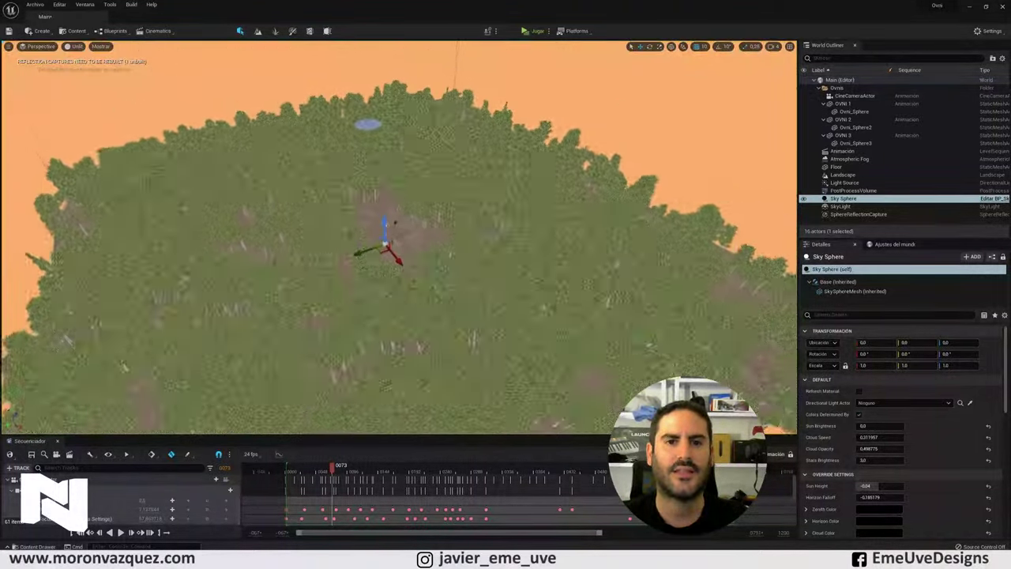
pyautogui.scroll(-3, 399, 237)
pyautogui.scroll(8, 399, 237)
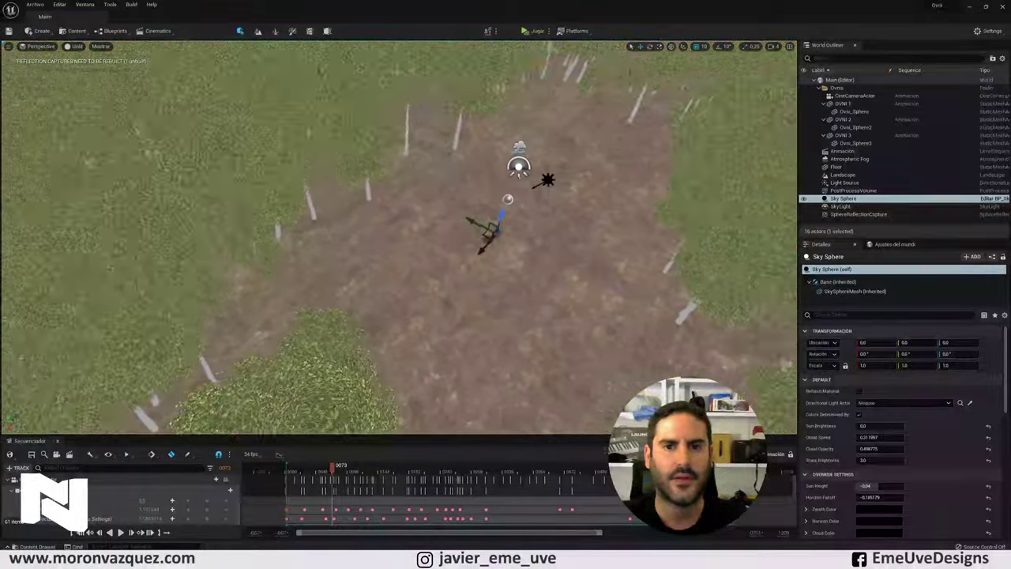
pyautogui.scroll(6, 399, 237)
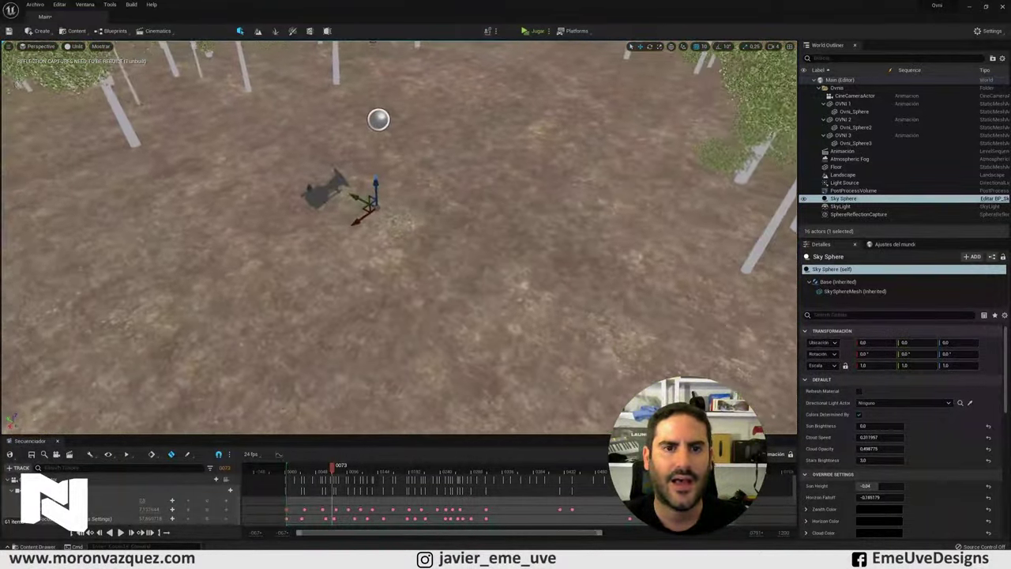
pyautogui.moveTo(404, 260); pyautogui.dragTo(403, 260, button='right')
# Step: Return the sequence near its start, play it, and scrub through the camera animation
pyautogui.click(289, 467)
pyautogui.press('space')
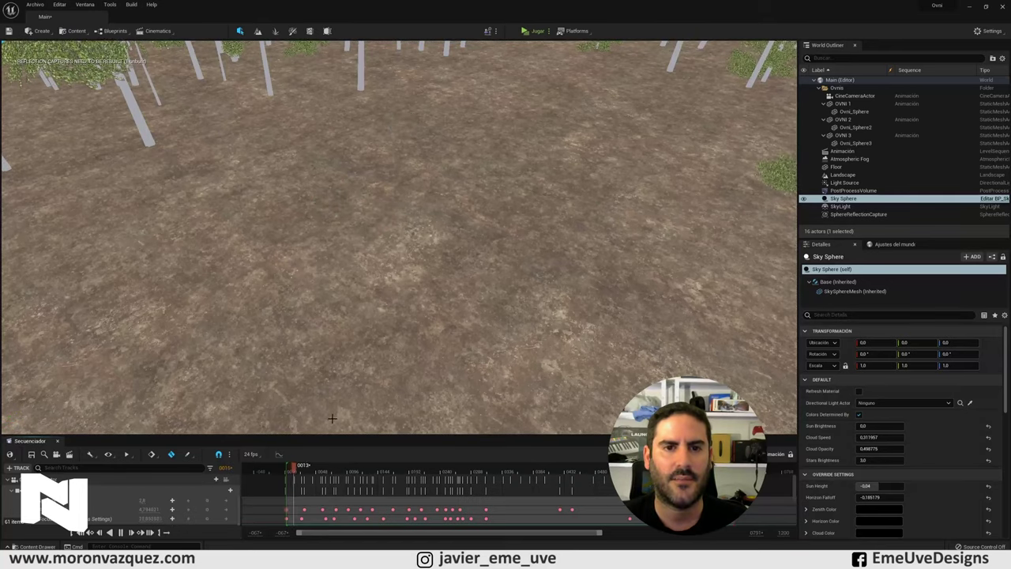
pyautogui.moveTo(289, 467)
pyautogui.mouseDown()
pyautogui.moveTo(561, 450)
pyautogui.moveTo(571, 432)
pyautogui.mouseUp()
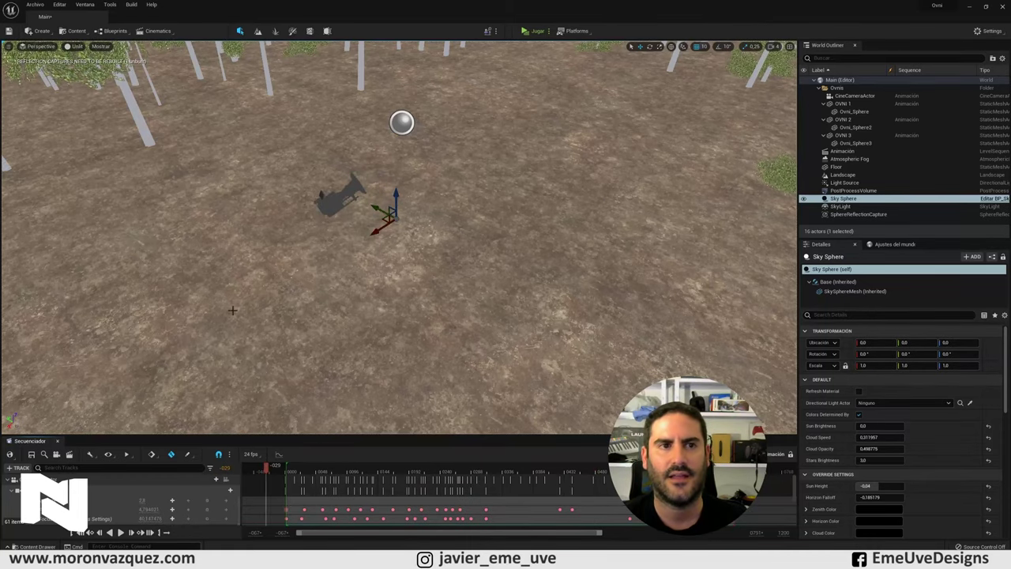
# Step: Pilot the CineCameraActor and scrub forward until the UFO comes into view
pyautogui.rightClick(867, 96)
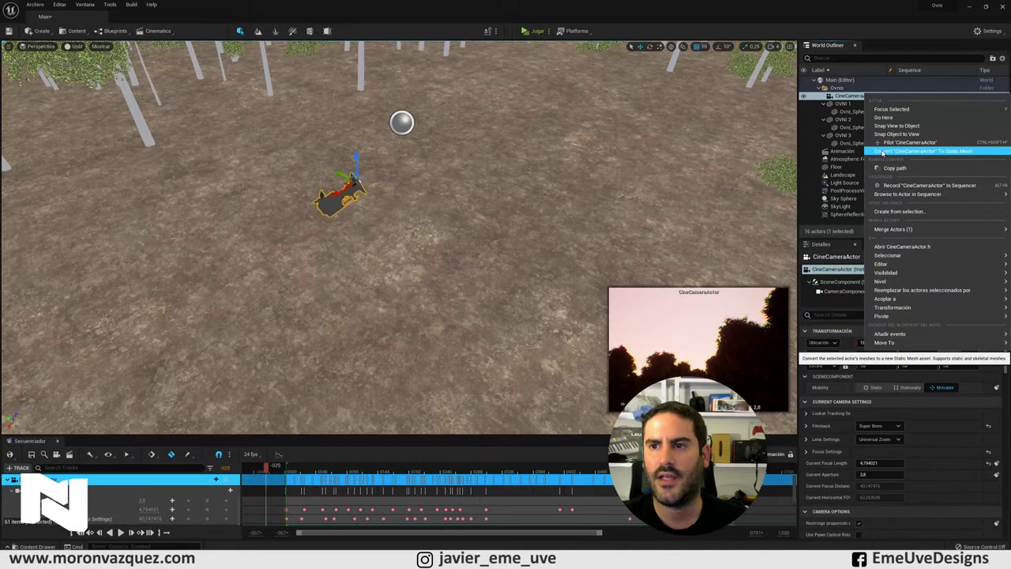
pyautogui.click(904, 143)
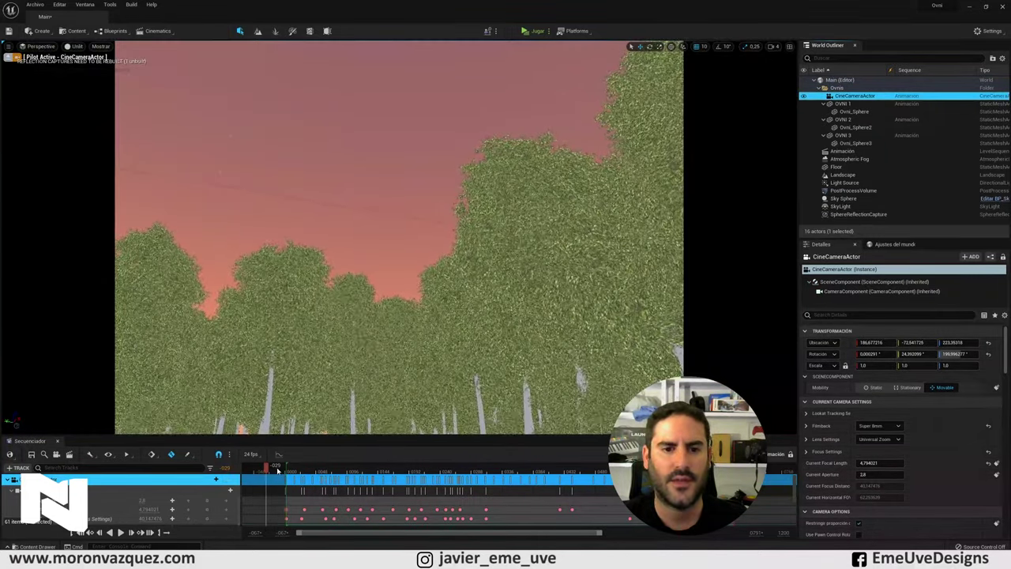
pyautogui.moveTo(289, 469); pyautogui.dragTo(581, 452)
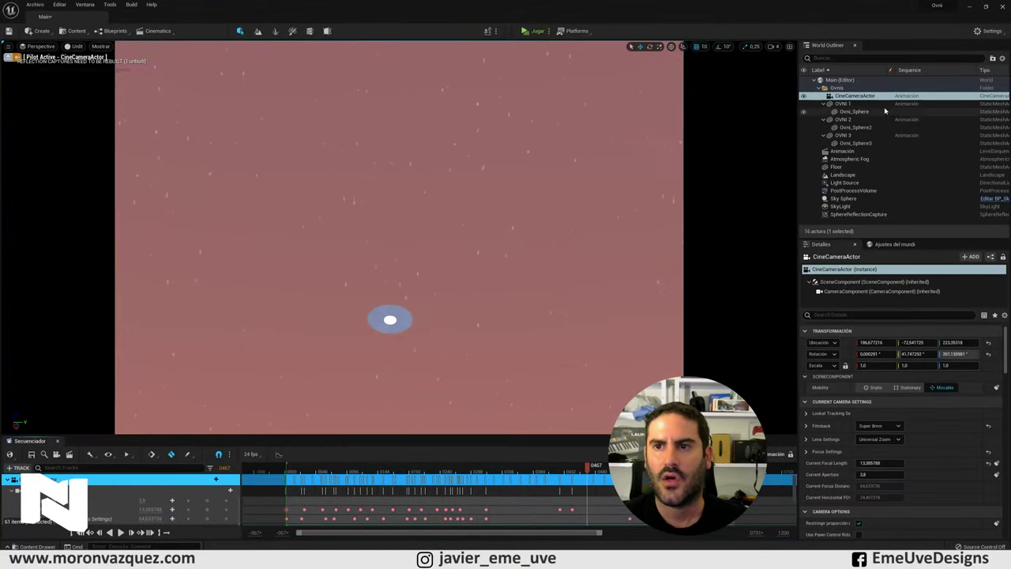
# Step: Turn off exact camera view, eject from piloting, and tilt the view toward the UFOs
pyautogui.click(14, 57)
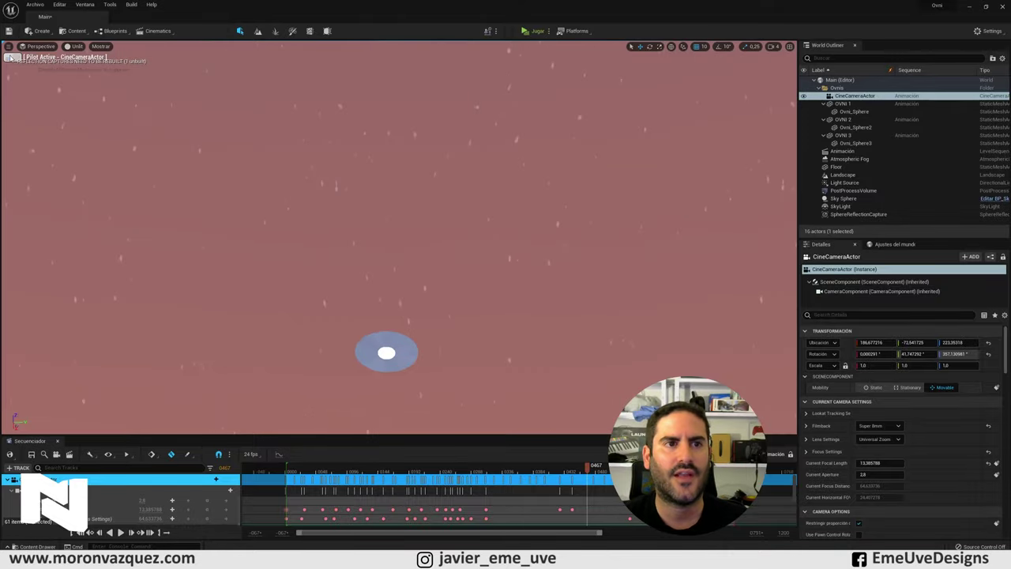
pyautogui.click(14, 57)
pyautogui.moveTo(395, 237)
pyautogui.mouseDown(button='right')
pyautogui.moveTo(395, 158)
pyautogui.moveTo(426, 162)
pyautogui.mouseUp(button='right')
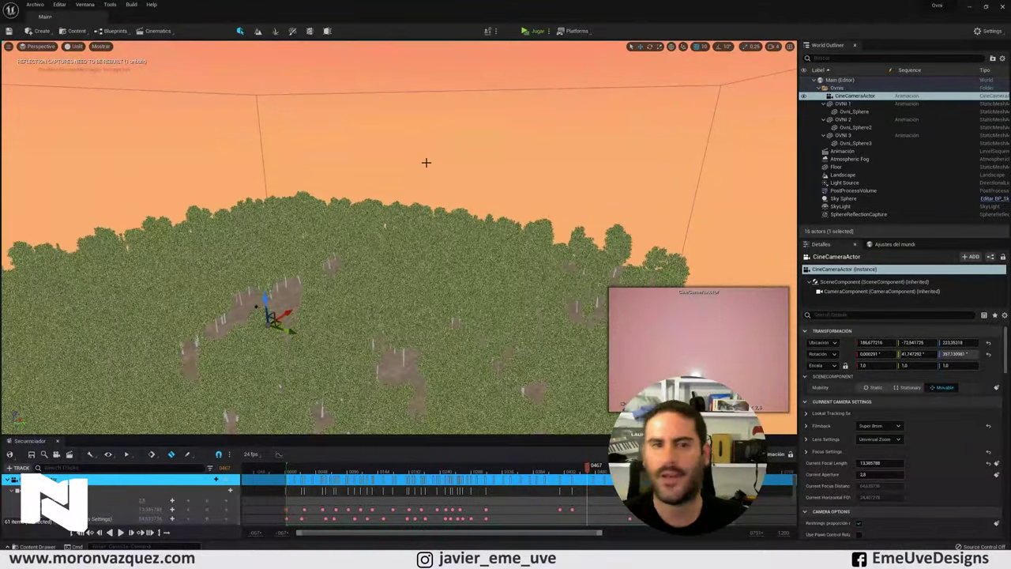
# Step: Scrub the sequence to frame 0404 and tilt the view up to the three UFOs
pyautogui.click(443, 154)
pyautogui.moveTo(442, 153)
pyautogui.mouseDown(button='right')
pyautogui.moveTo(442, 205)
pyautogui.moveTo(395, 454)
pyautogui.mouseUp(button='right')
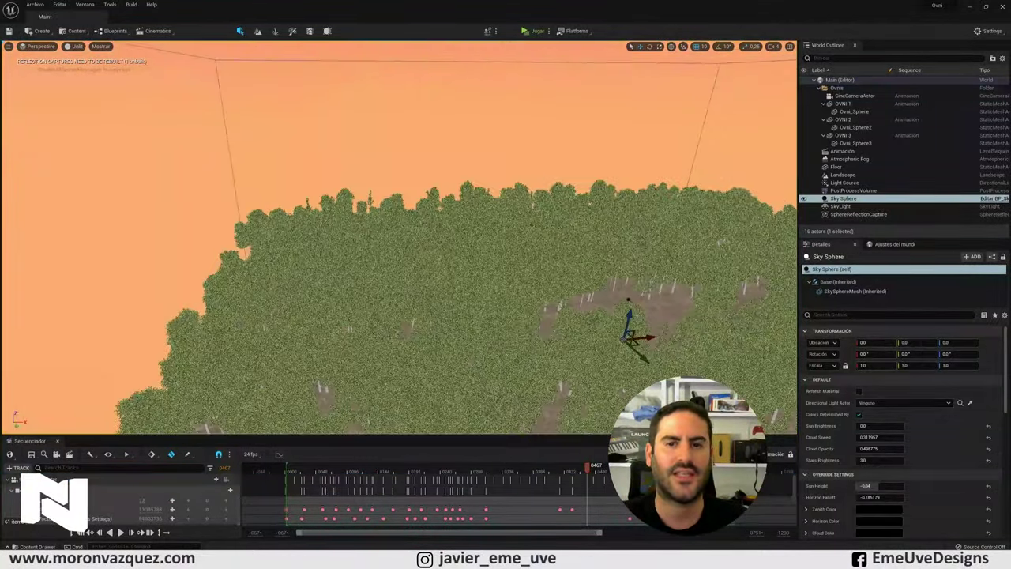
pyautogui.moveTo(327, 466); pyautogui.dragTo(499, 465)
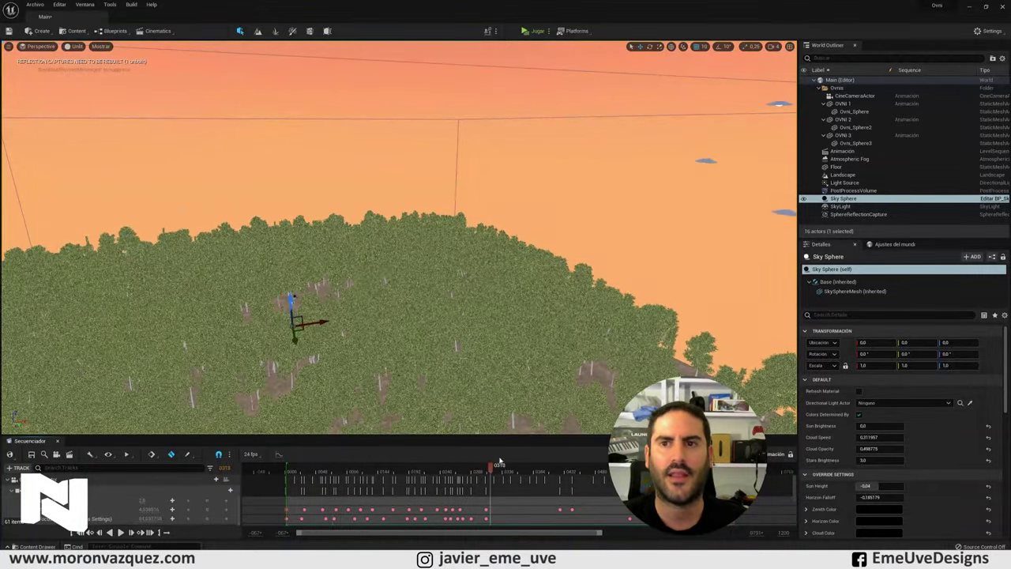
pyautogui.moveTo(629, 312); pyautogui.dragTo(629, 284, button='right')
pyautogui.moveTo(516, 467); pyautogui.dragTo(570, 464)
pyautogui.moveTo(617, 353); pyautogui.dragTo(617, 316, button='right')
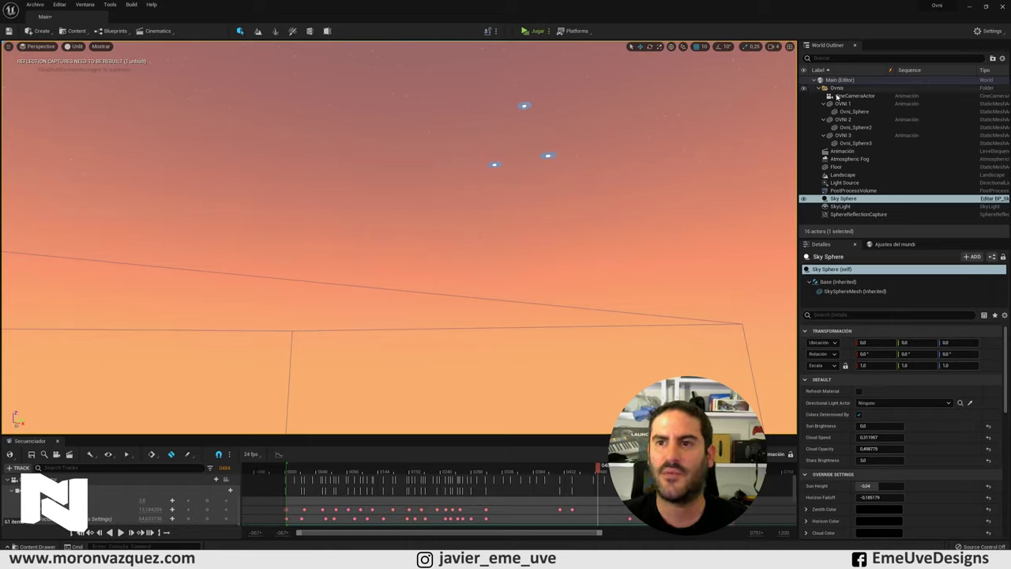
# Step: Collapse Main (Editor) in the World Outliner
pyautogui.click(815, 80)
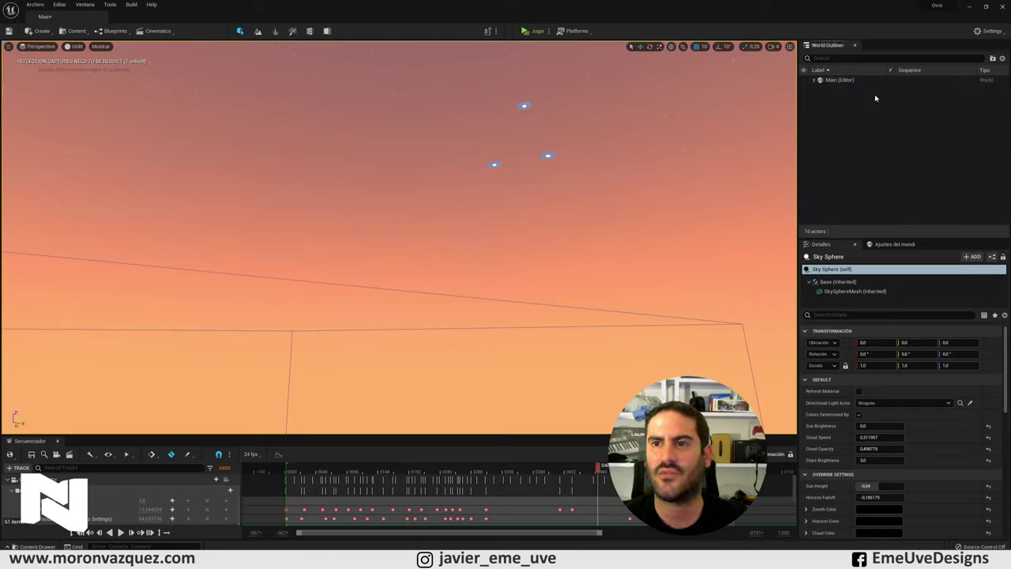
pyautogui.click(817, 83)
pyautogui.click(814, 81)
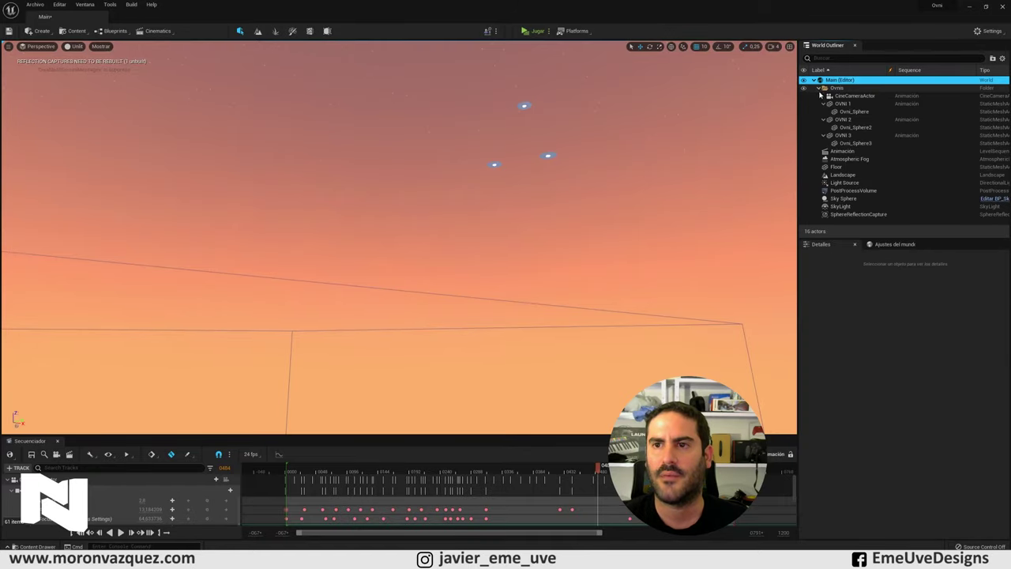
# Step: Collapse the Ovnis folder and fly the view down to look across the forest treeline
pyautogui.click(819, 88)
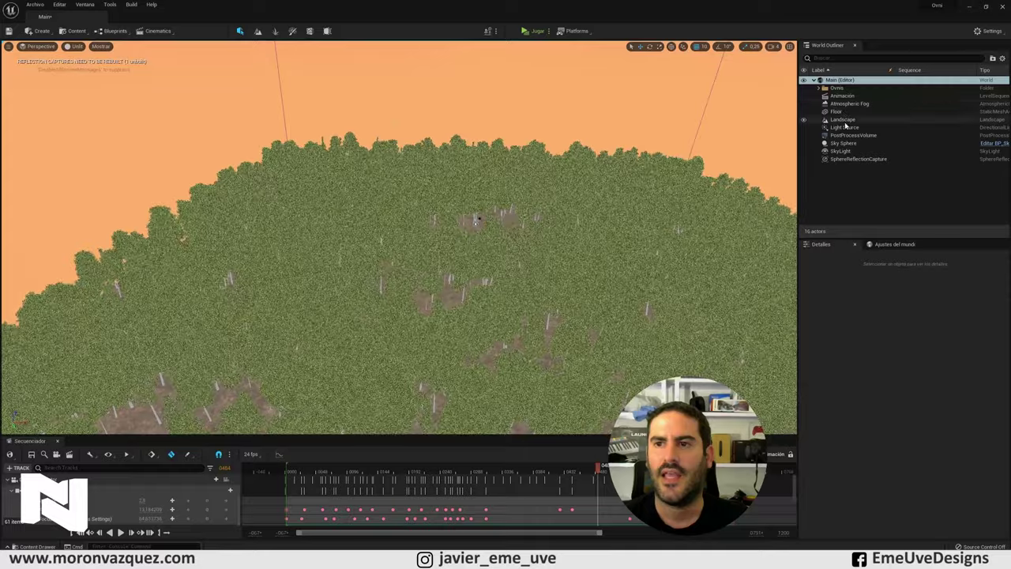
pyautogui.moveTo(553, 237); pyautogui.dragTo(513, 269, button='right')
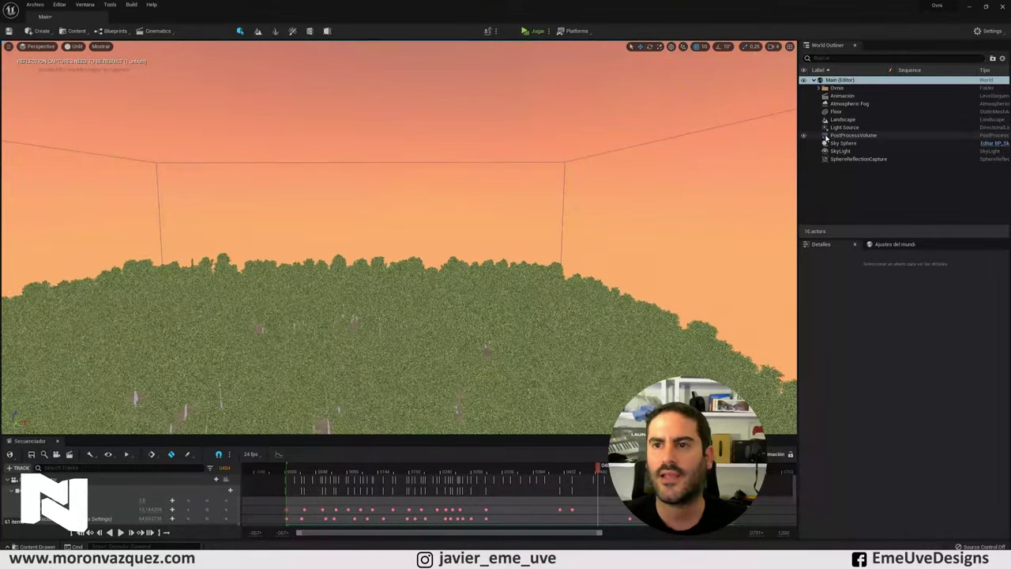
pyautogui.moveTo(514, 261)
pyautogui.mouseDown(button='right')
pyautogui.moveTo(474, 269)
pyautogui.moveTo(474, 237)
pyautogui.moveTo(474, 269)
pyautogui.mouseUp(button='right')
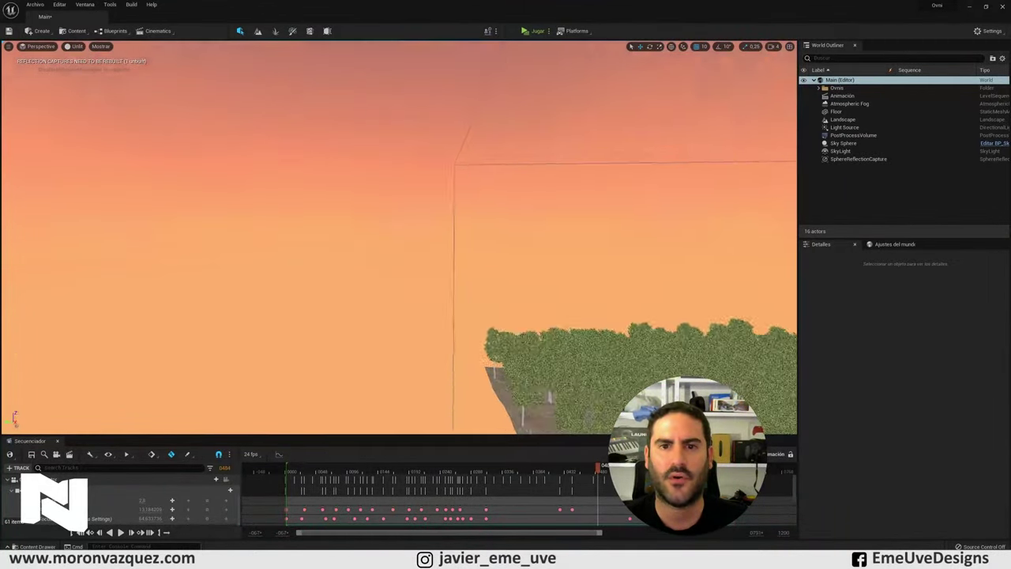
pyautogui.moveTo(653, 154); pyautogui.dragTo(654, 155, button='right')
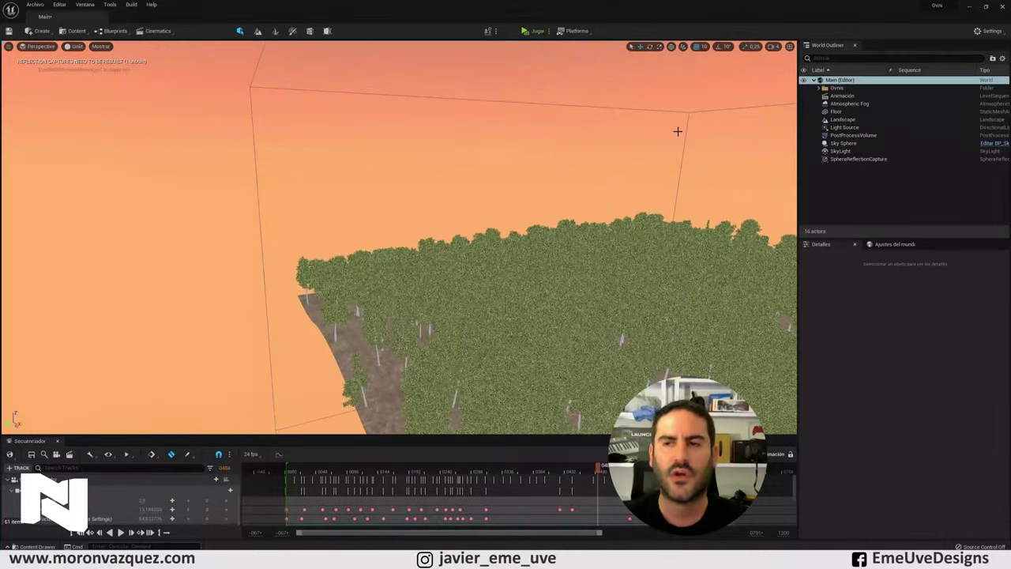
pyautogui.moveTo(506, 81); pyautogui.dragTo(506, 82, button='right')
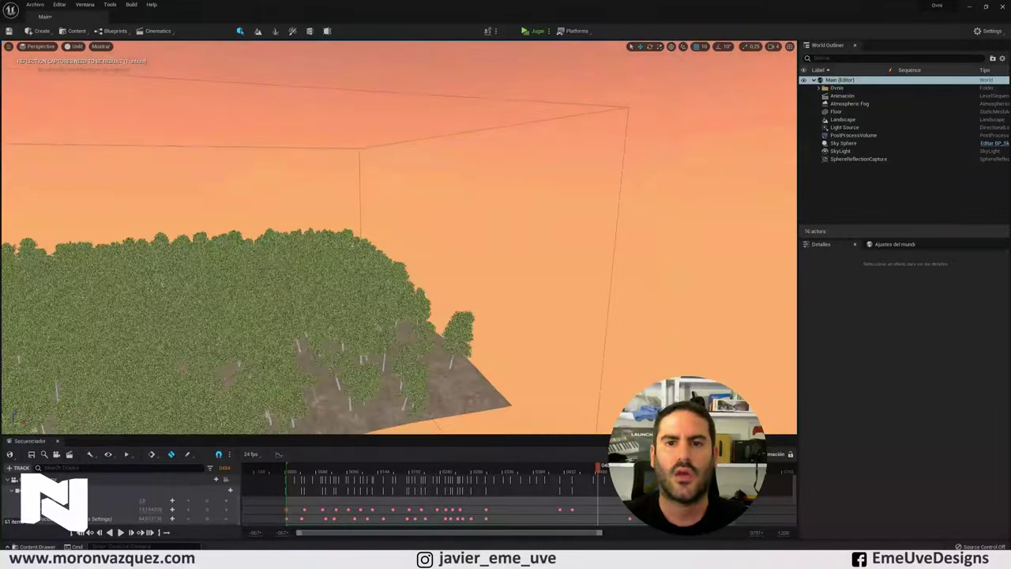
pyautogui.moveTo(506, 81); pyautogui.dragTo(505, 81, button='right')
pyautogui.moveTo(560, 198); pyautogui.dragTo(560, 198, button='right')
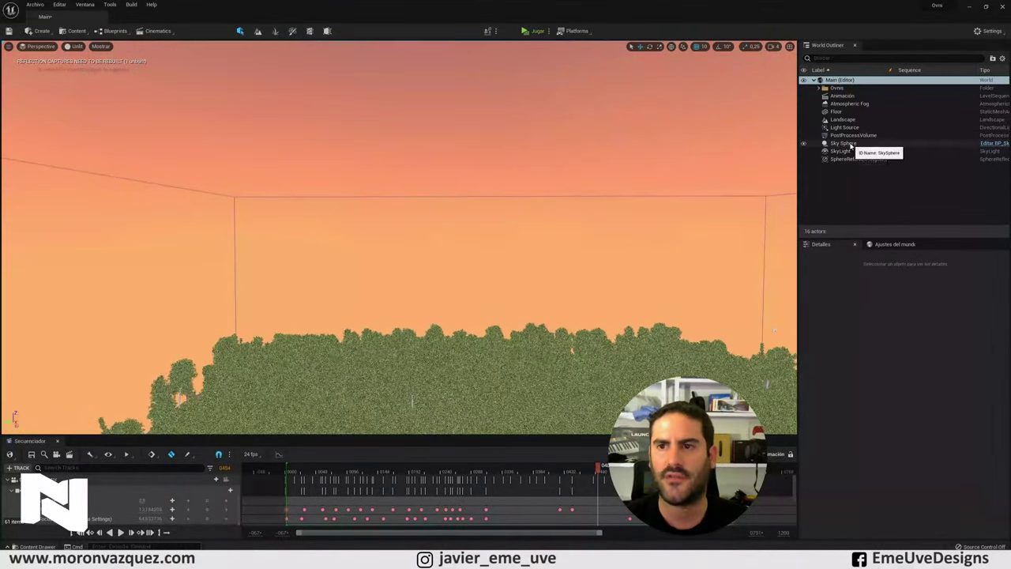
# Step: Select the PostProcessVolume and reveal its Chromatic Aberration intensity under Lens settings
pyautogui.click(854, 135)
pyautogui.scroll(-2, 846, 426)
pyautogui.scroll(3, 862, 443)
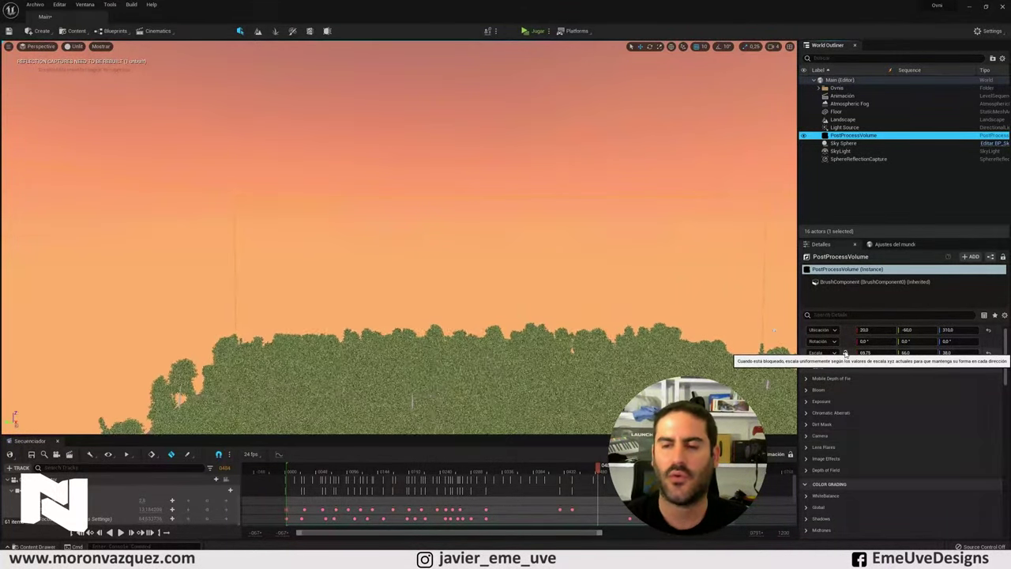
pyautogui.scroll(1, 884, 387)
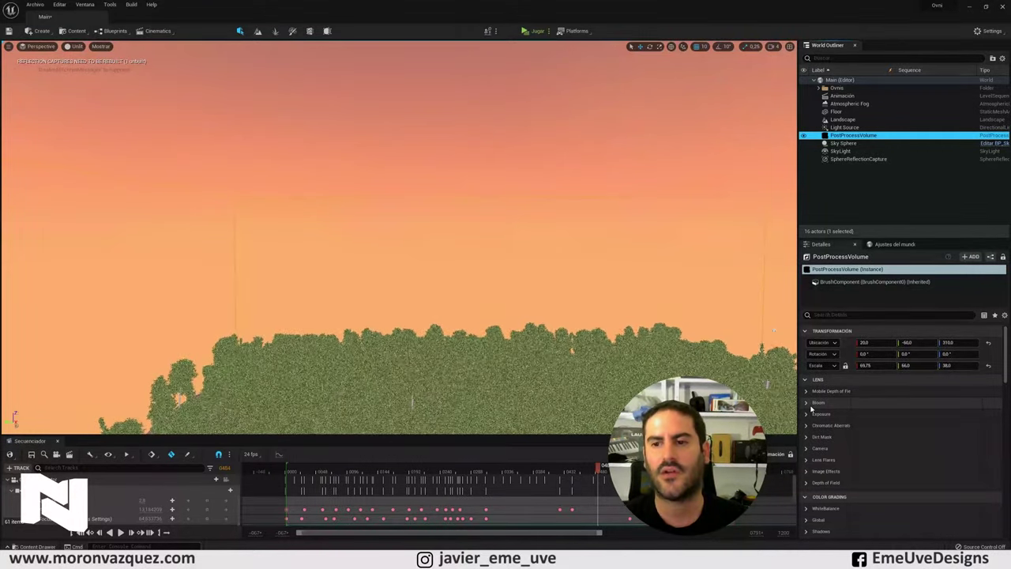
pyautogui.click(812, 404)
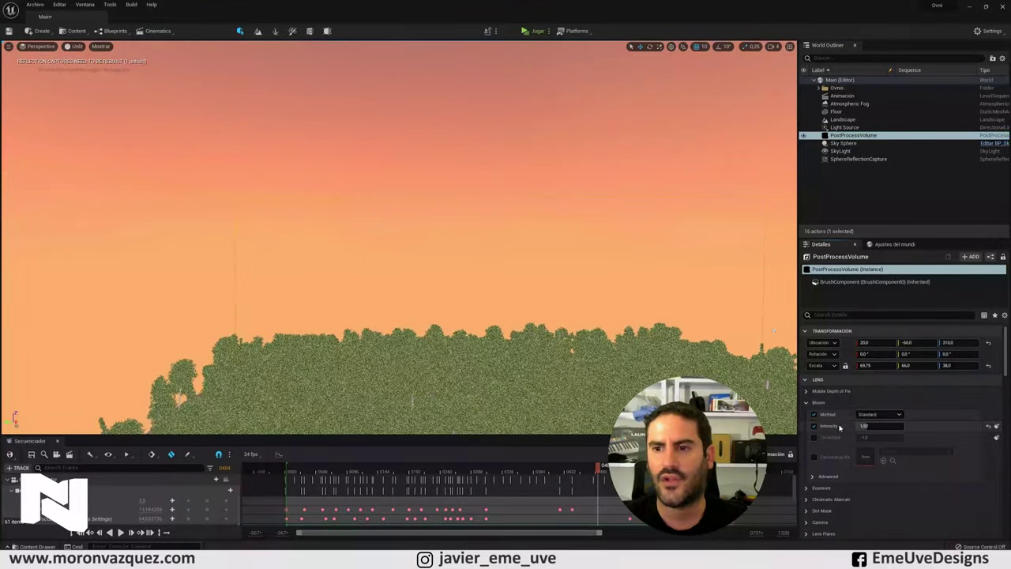
pyautogui.click(812, 403)
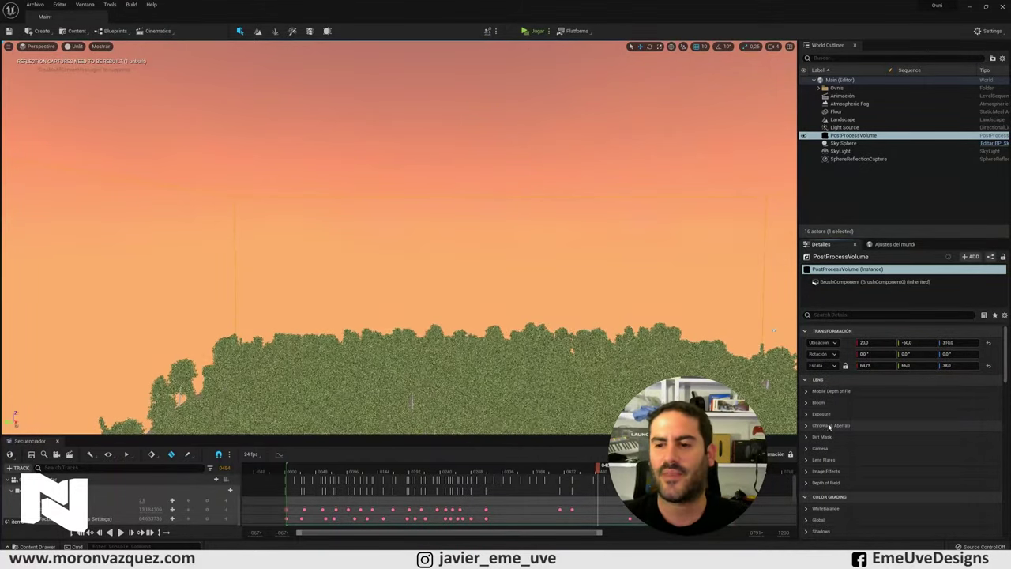
pyautogui.click(807, 428)
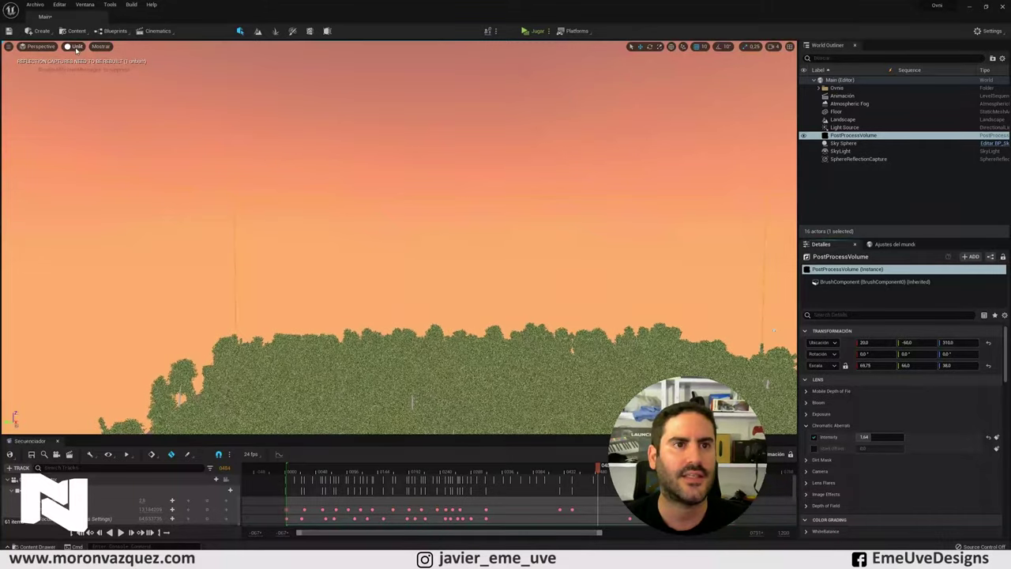
# Step: Switch the viewport to Lit and select the CineCameraActor in the Ovnis folder
pyautogui.click(76, 46)
pyautogui.click(76, 66)
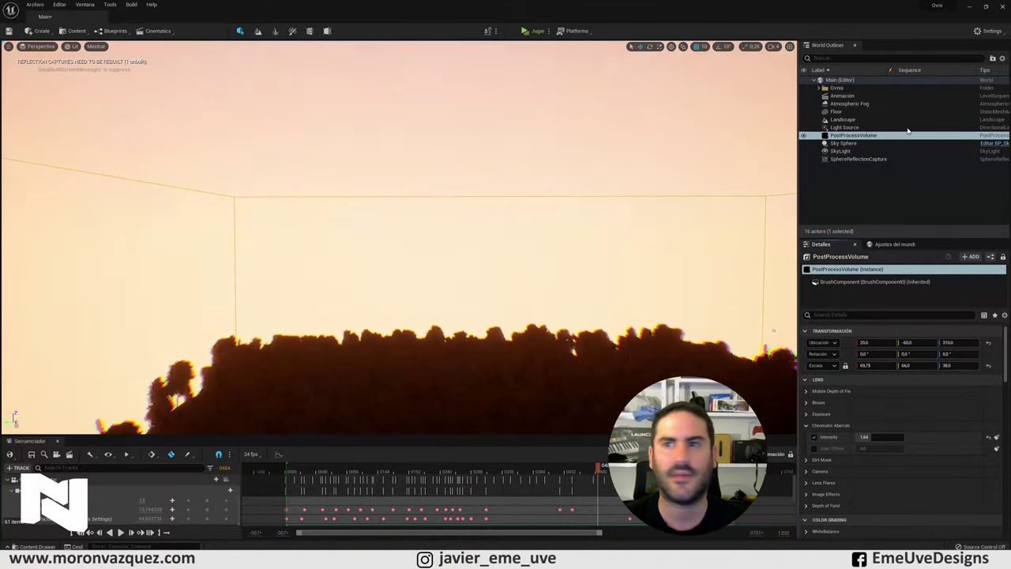
pyautogui.click(819, 87)
pyautogui.click(834, 97)
# Step: Pilot the CineCameraActor at frame 0254 framing the UFO, then select the PostProcessVolume
pyautogui.rightClick(834, 98)
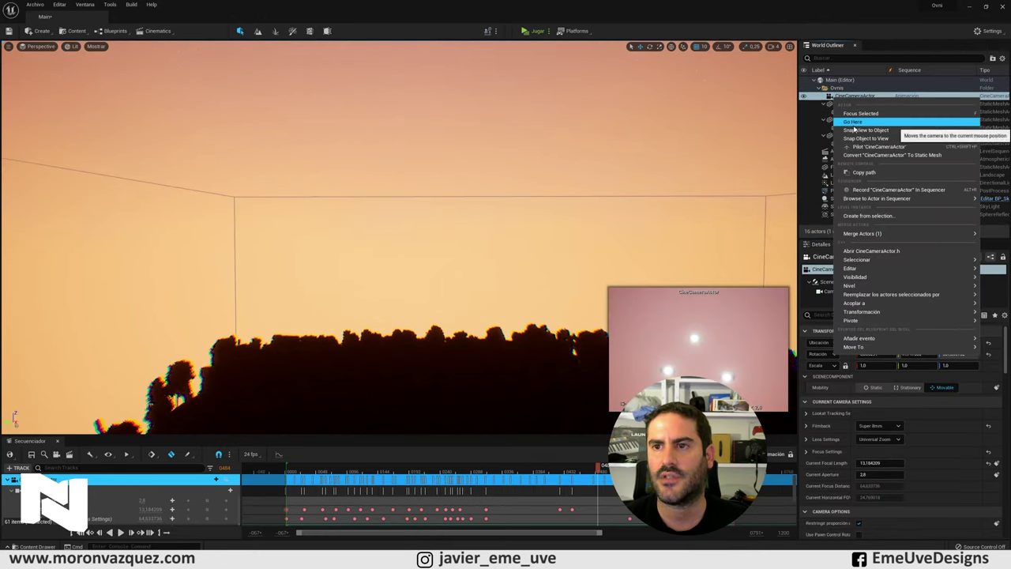
pyautogui.click(847, 147)
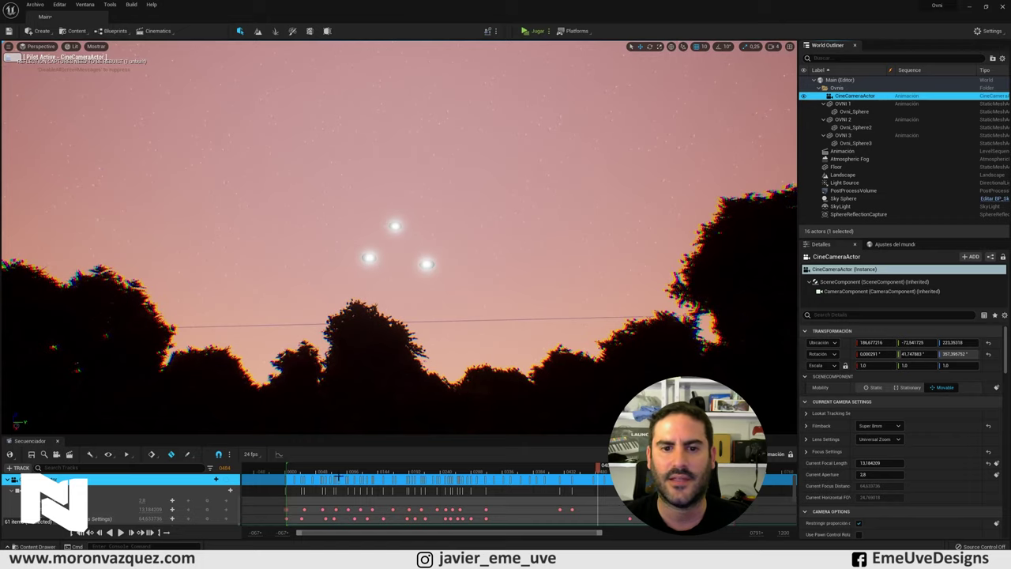
pyautogui.moveTo(287, 463); pyautogui.dragTo(450, 467)
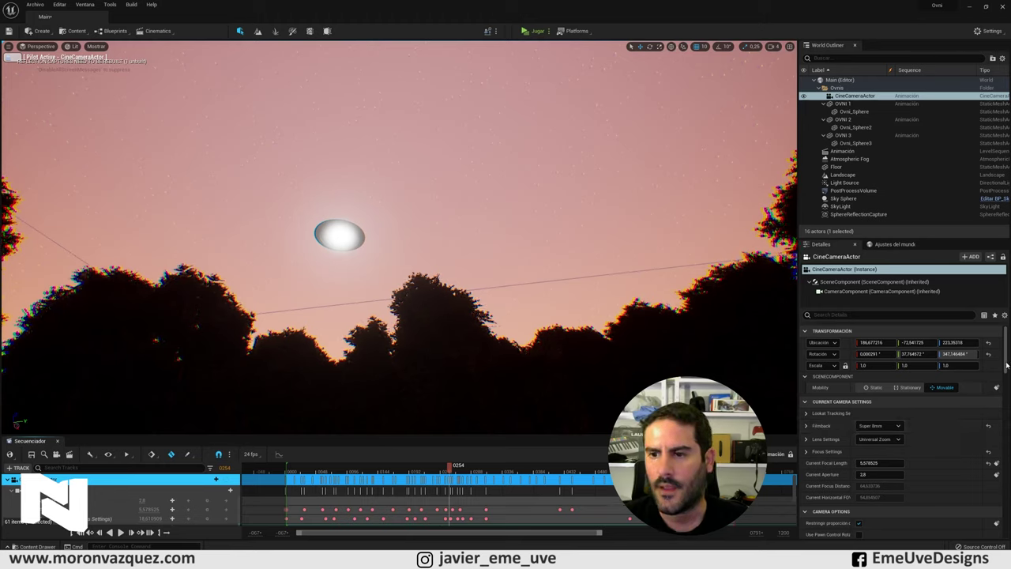
pyautogui.moveTo(1006, 365); pyautogui.dragTo(1006, 376)
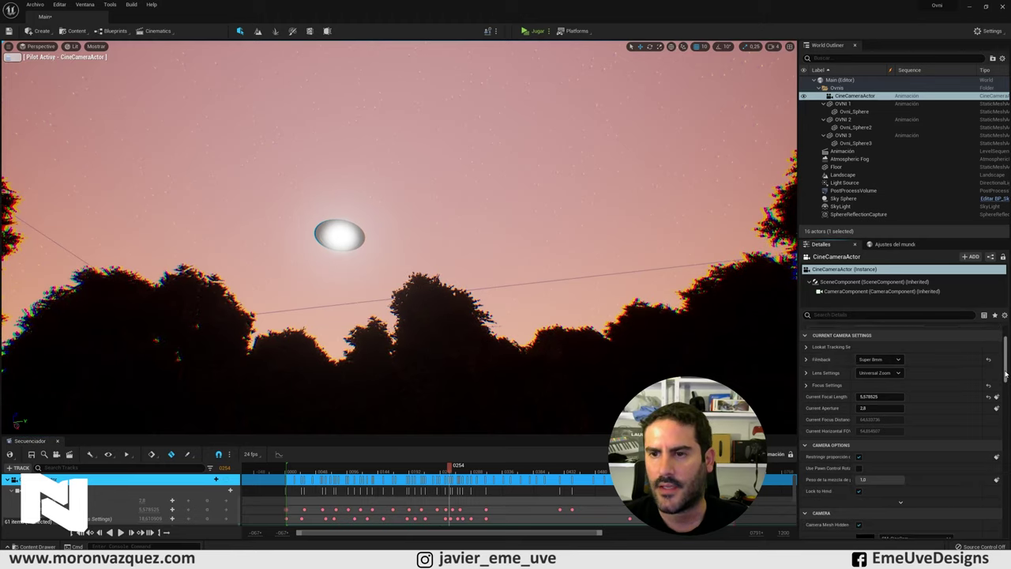
pyautogui.click(845, 192)
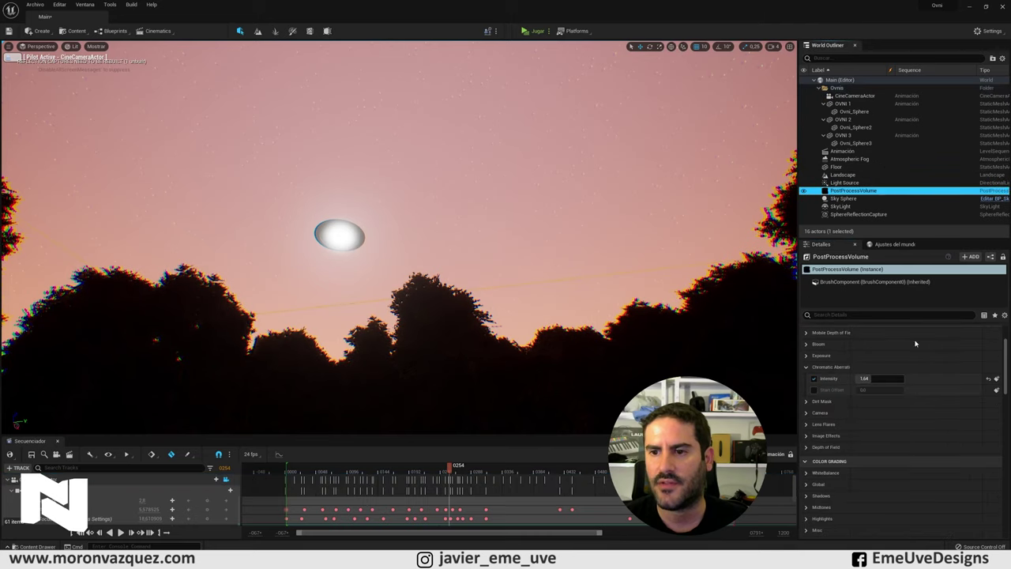
# Step: Expand and collapse Dirt Mask, then select the SkyLight showing Intensity Scale 0.1
pyautogui.click(807, 402)
pyautogui.click(805, 402)
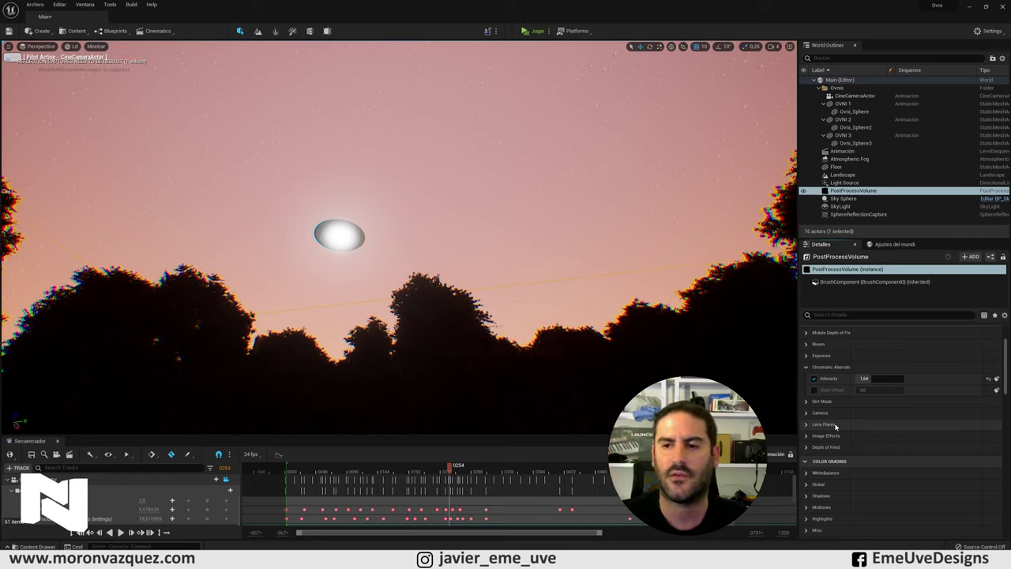
pyautogui.scroll(-1, 845, 426)
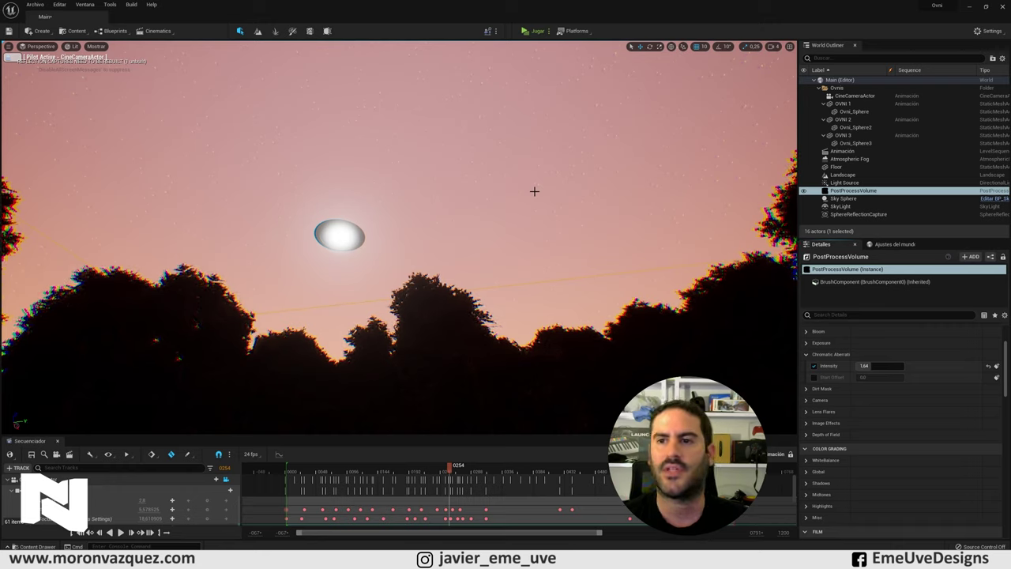
pyautogui.click(842, 206)
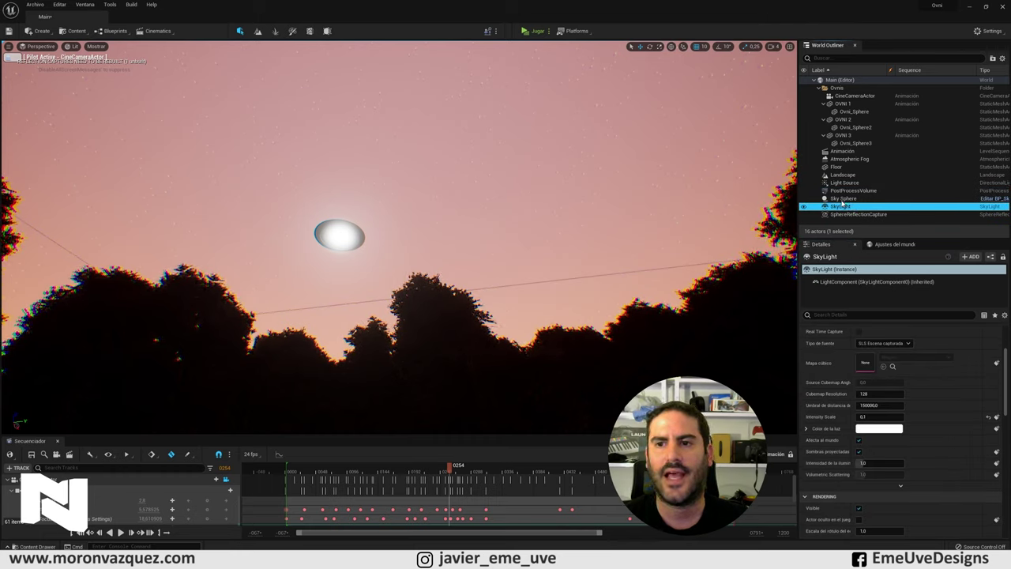
# Step: Inspect the Sky Sphere's sun, cloud and star settings and move the sequence back to frame 0002
pyautogui.click(842, 198)
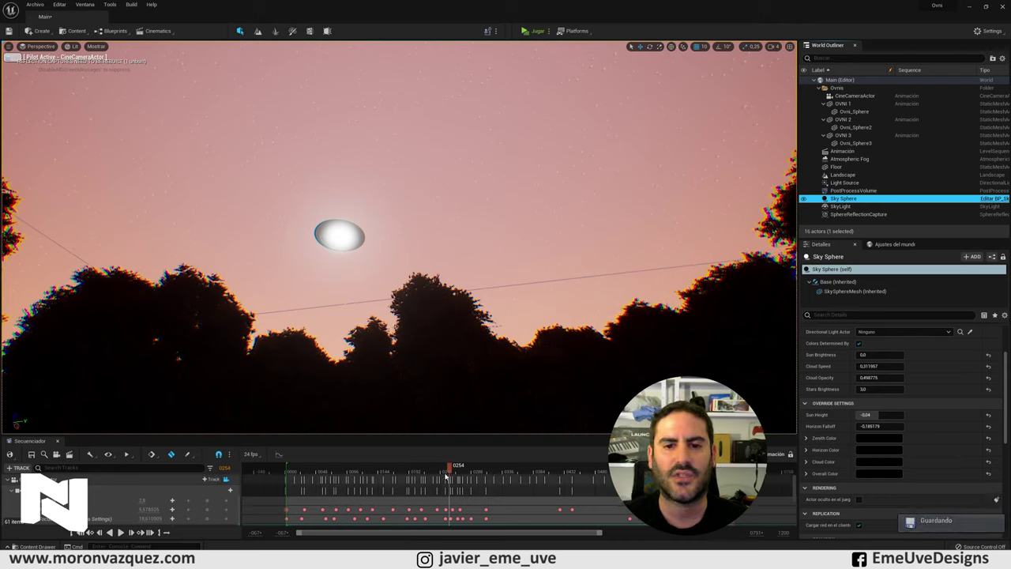
pyautogui.click(289, 473)
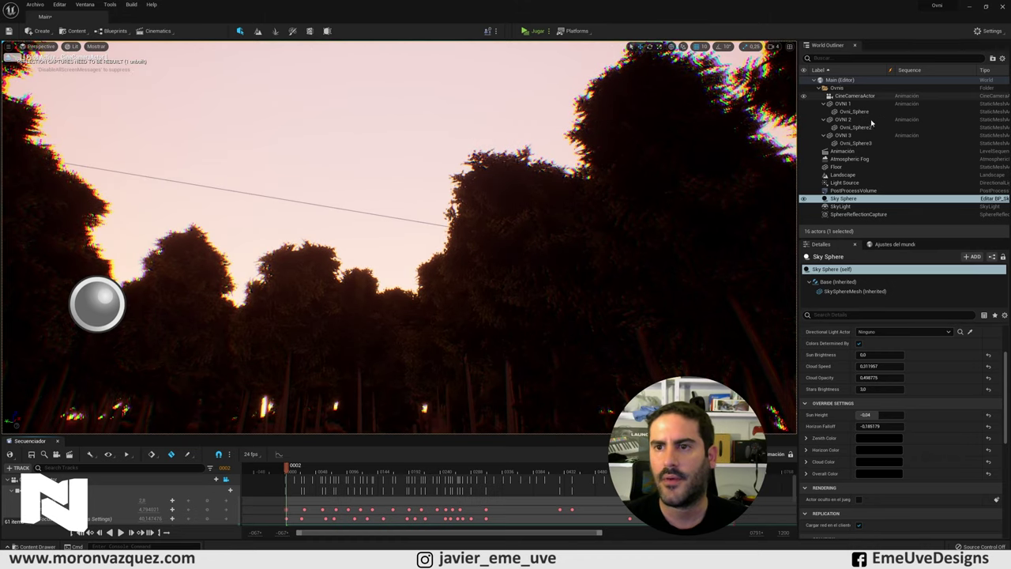
pyautogui.rightClick(849, 96)
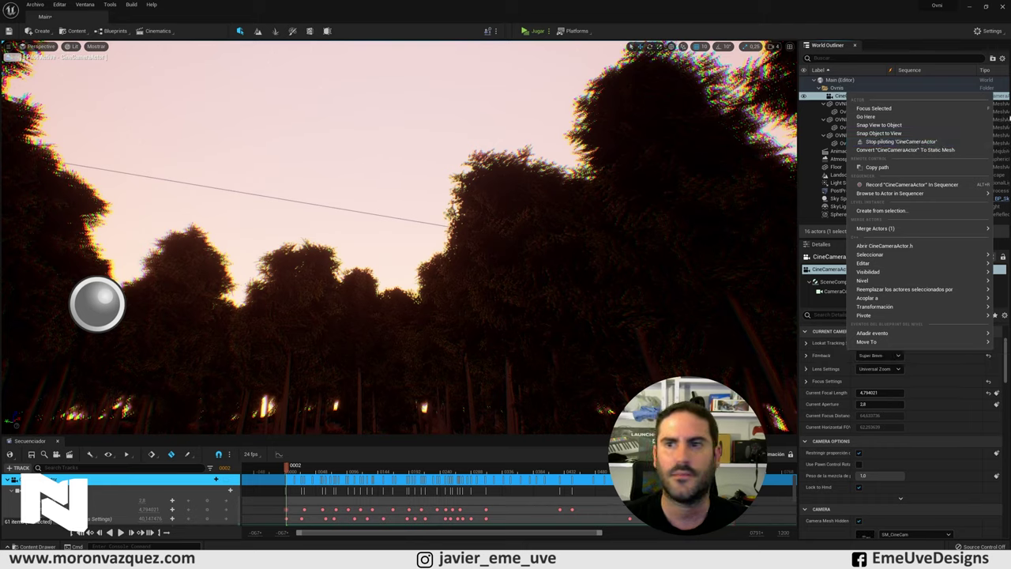
# Step: Stop piloting the CineCameraActor and play the keyframed sequence from the Sequencer timeline
pyautogui.click(844, 95)
pyautogui.rightClick(844, 95)
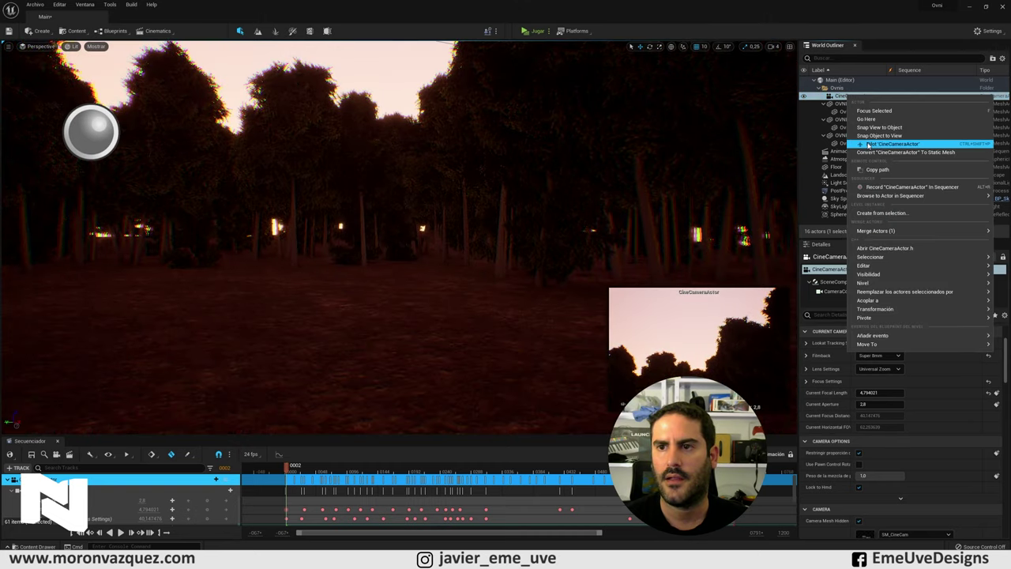
pyautogui.click(872, 144)
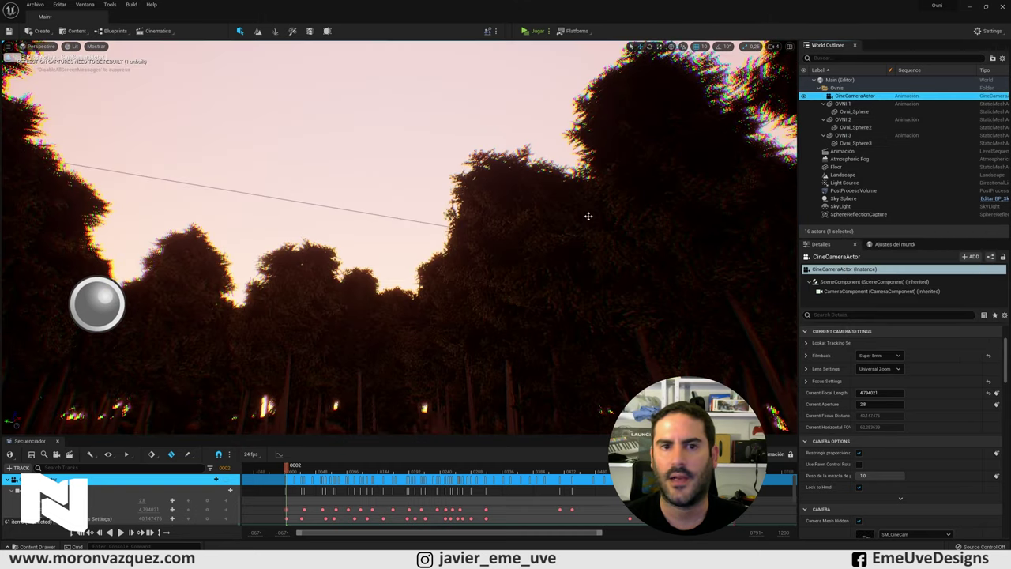
pyautogui.click(288, 467)
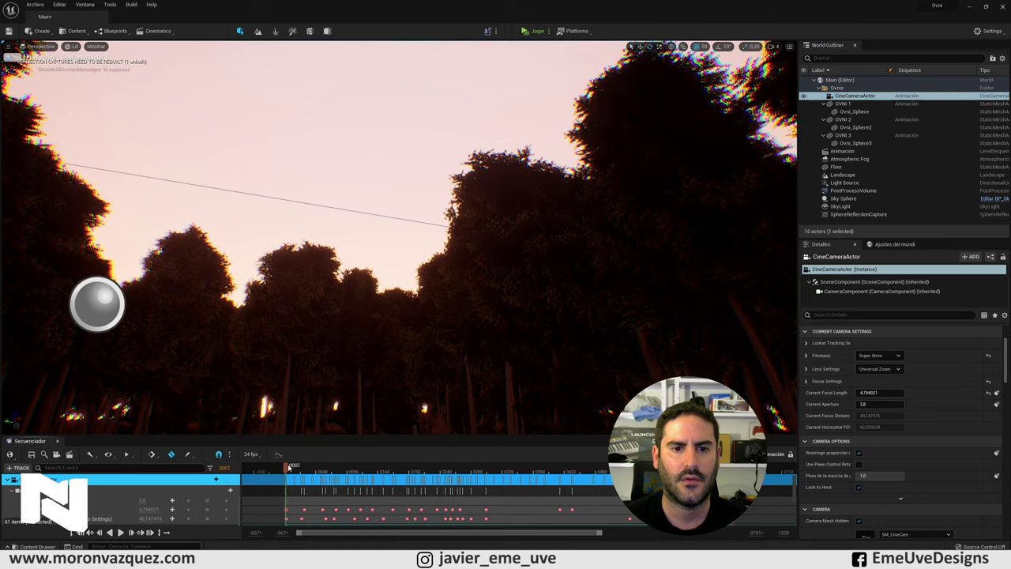
pyautogui.press('space')
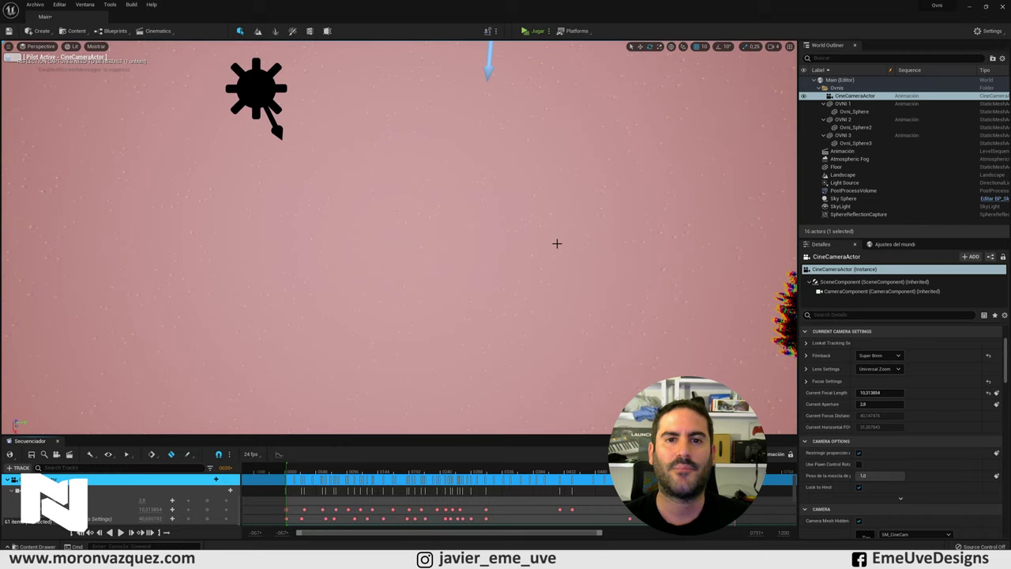
# Step: Play the cine camera sequence through once more, then pause it
pyautogui.press('space')
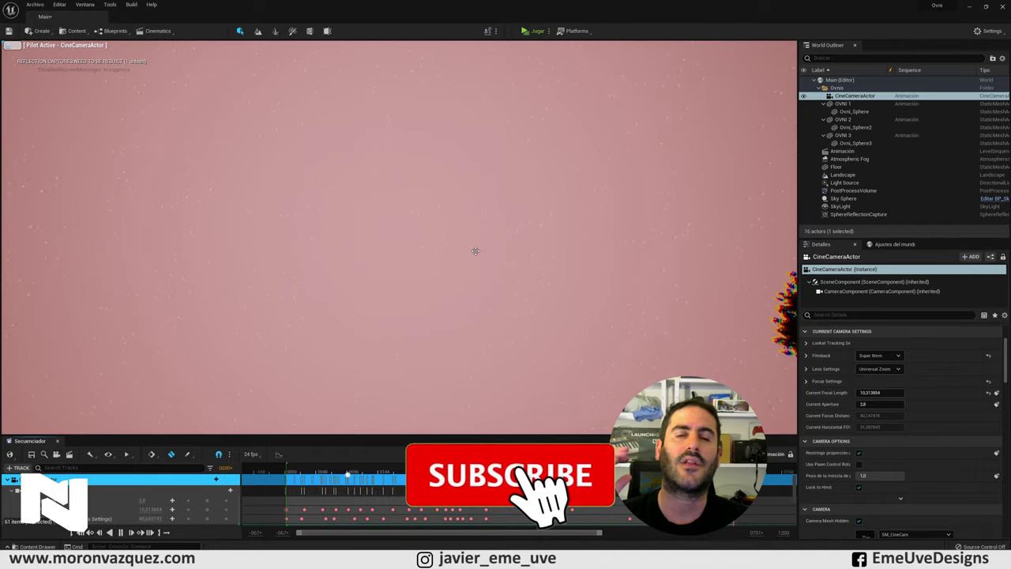
pyautogui.press('space')
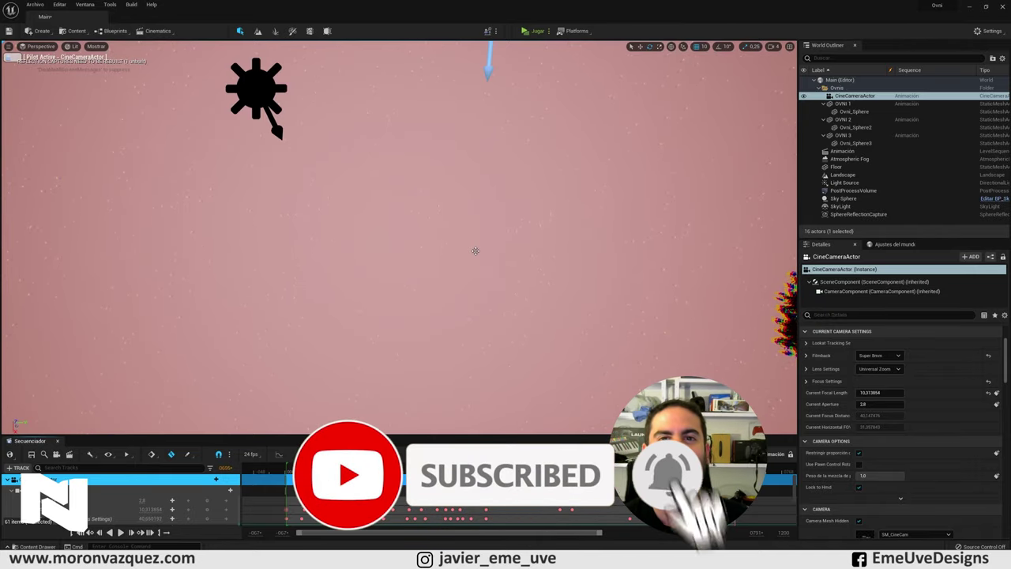